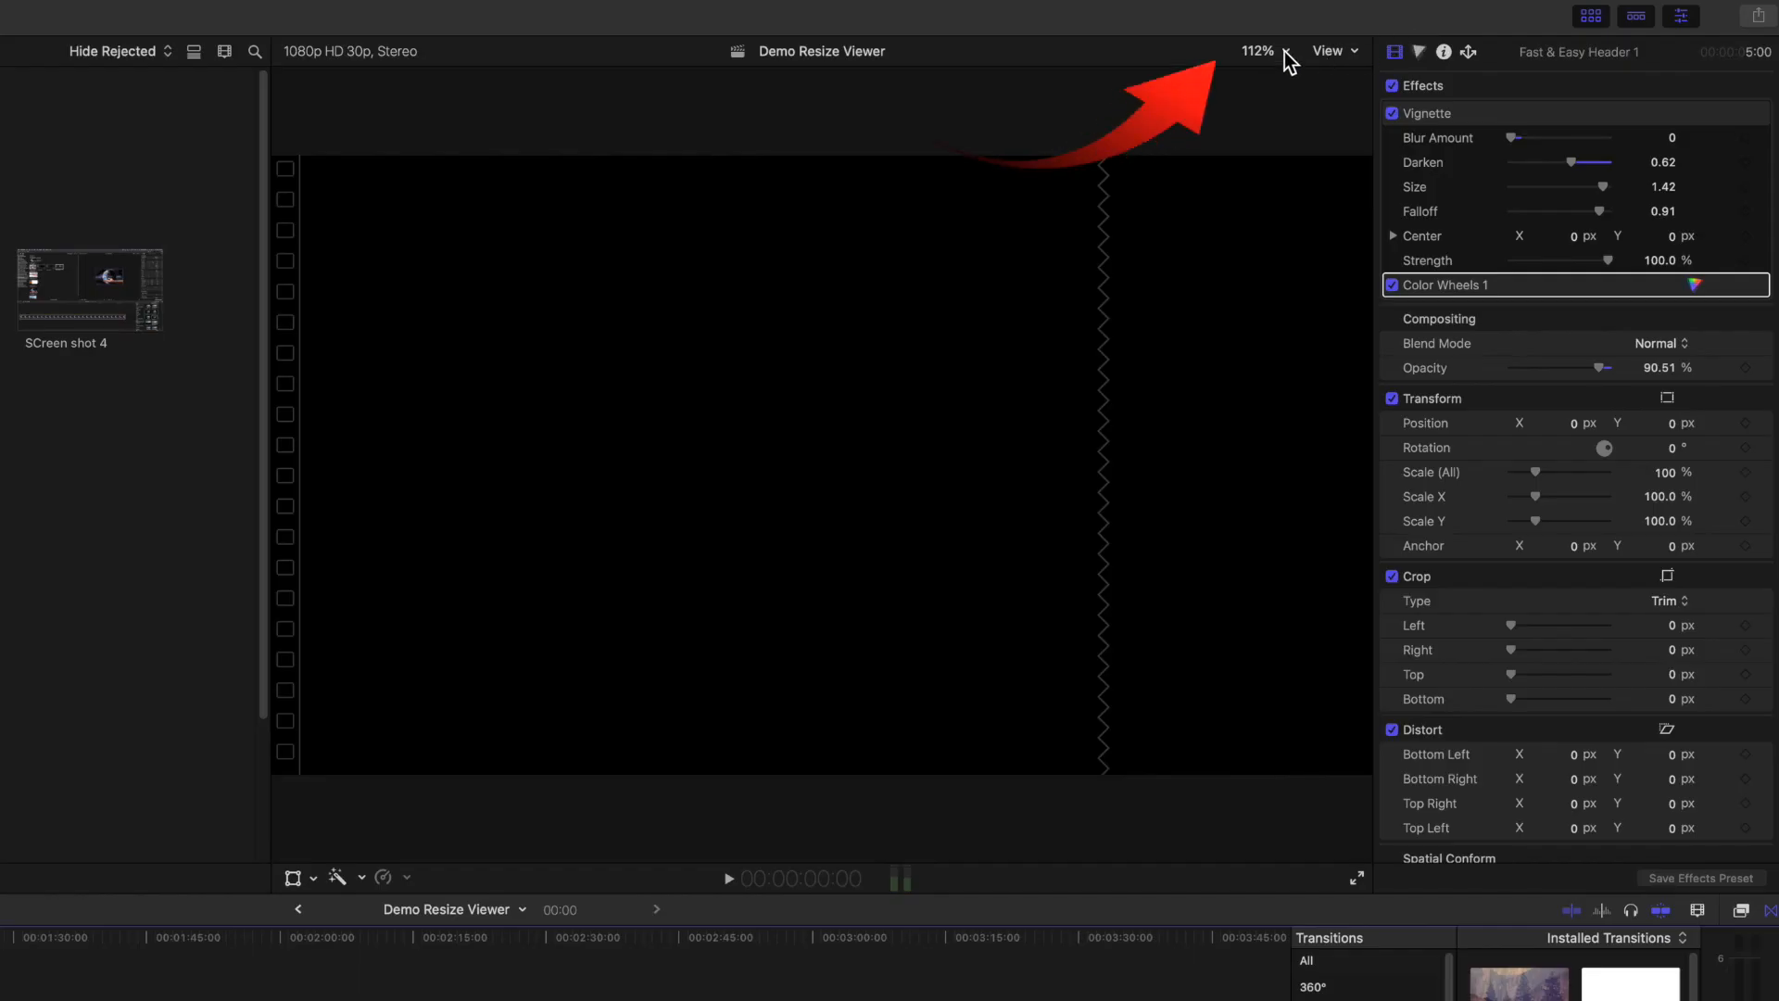
# - Set the viewer zoom to Fit, switch it to 50%, and scale the lighthouse image down from a corner
pyautogui.click(1285, 52)
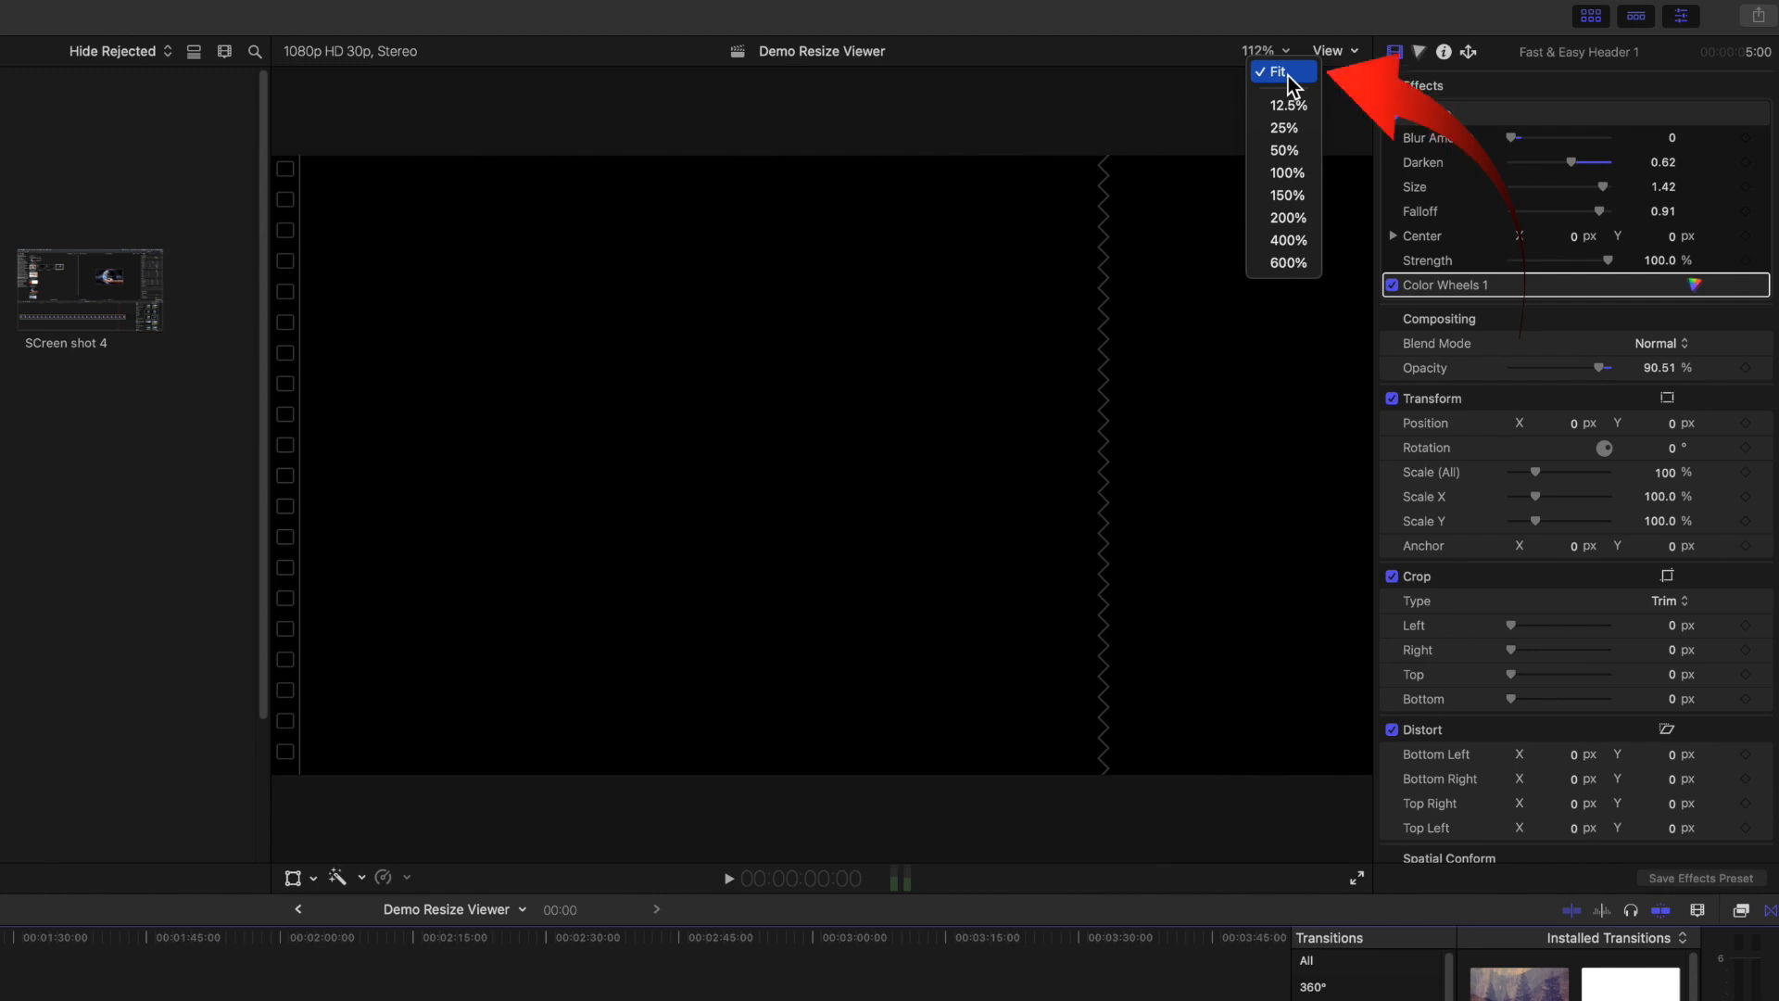
pyautogui.click(1288, 76)
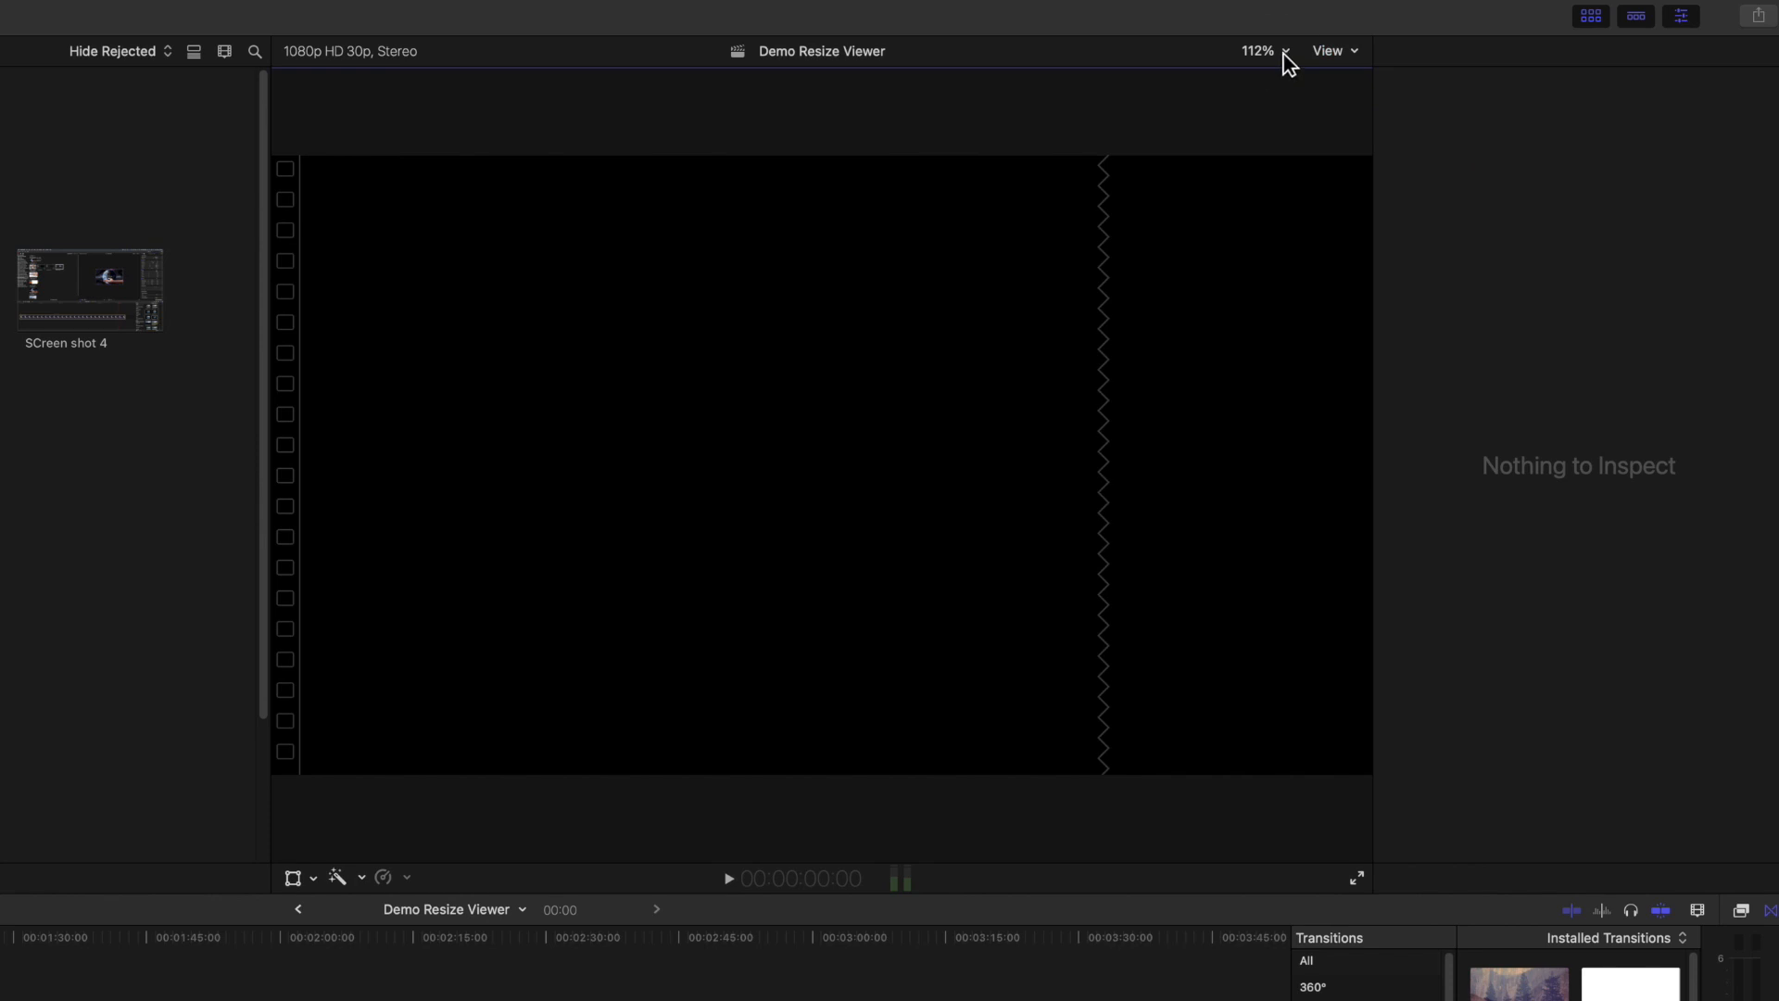
pyautogui.click(1283, 54)
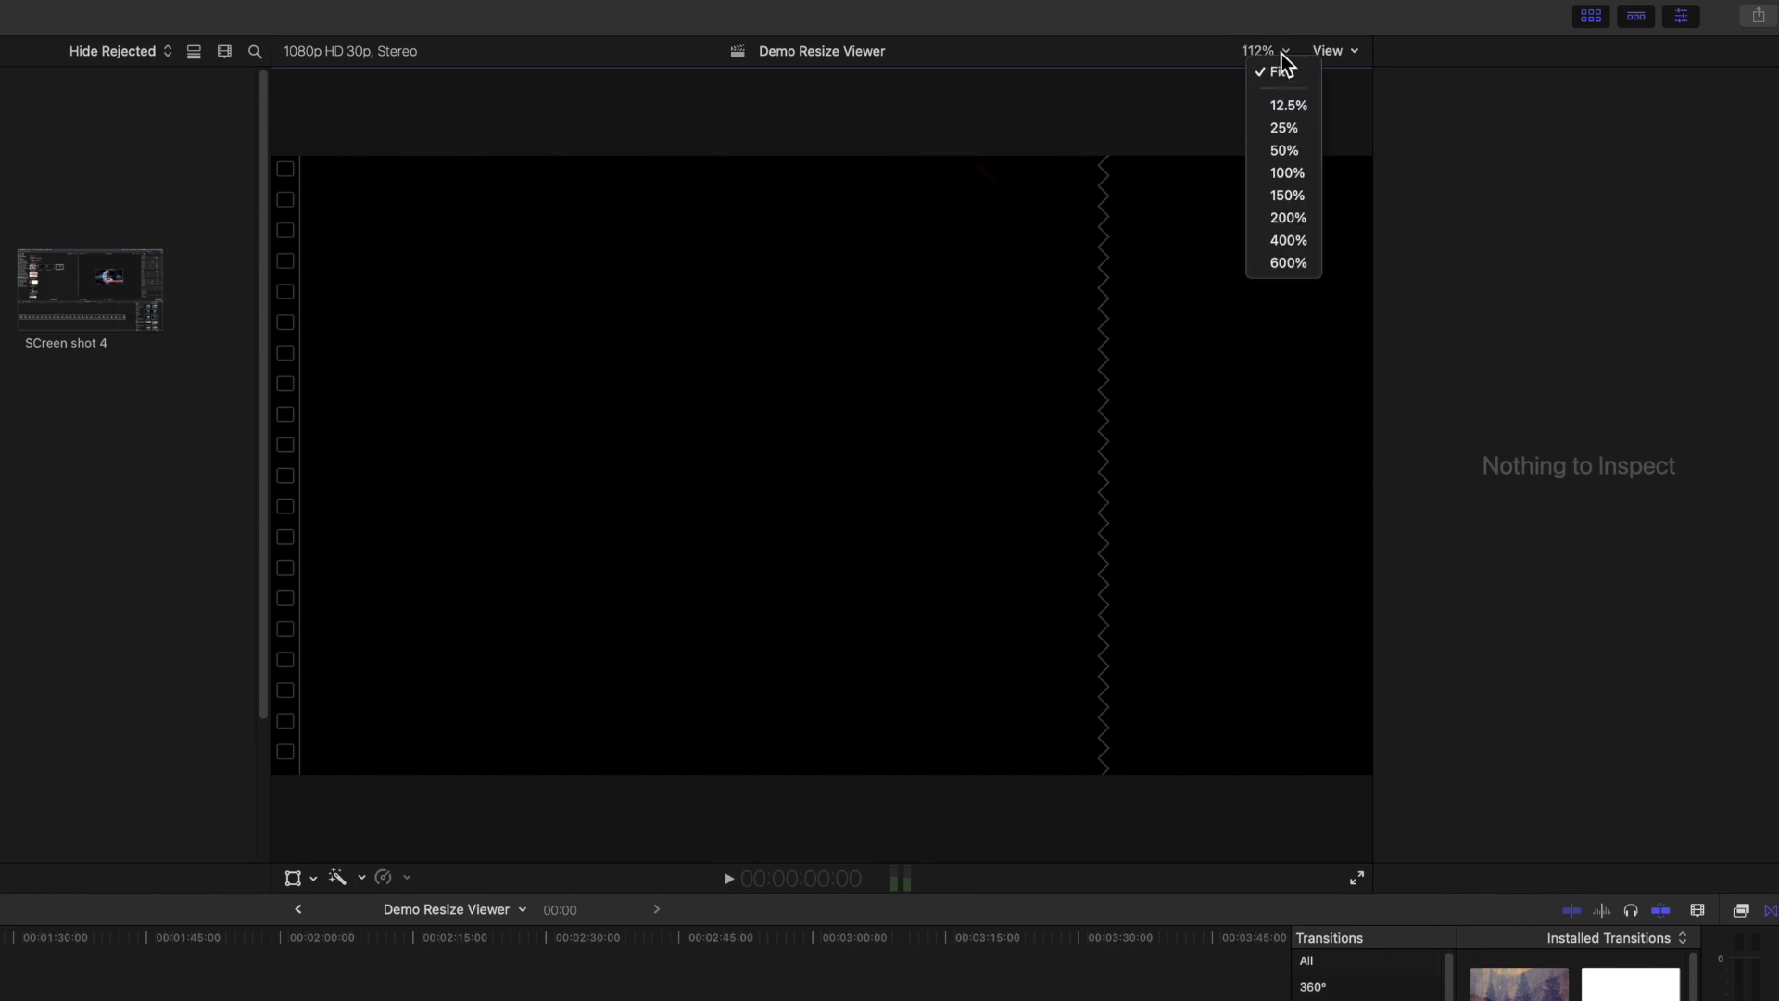
pyautogui.click(1286, 151)
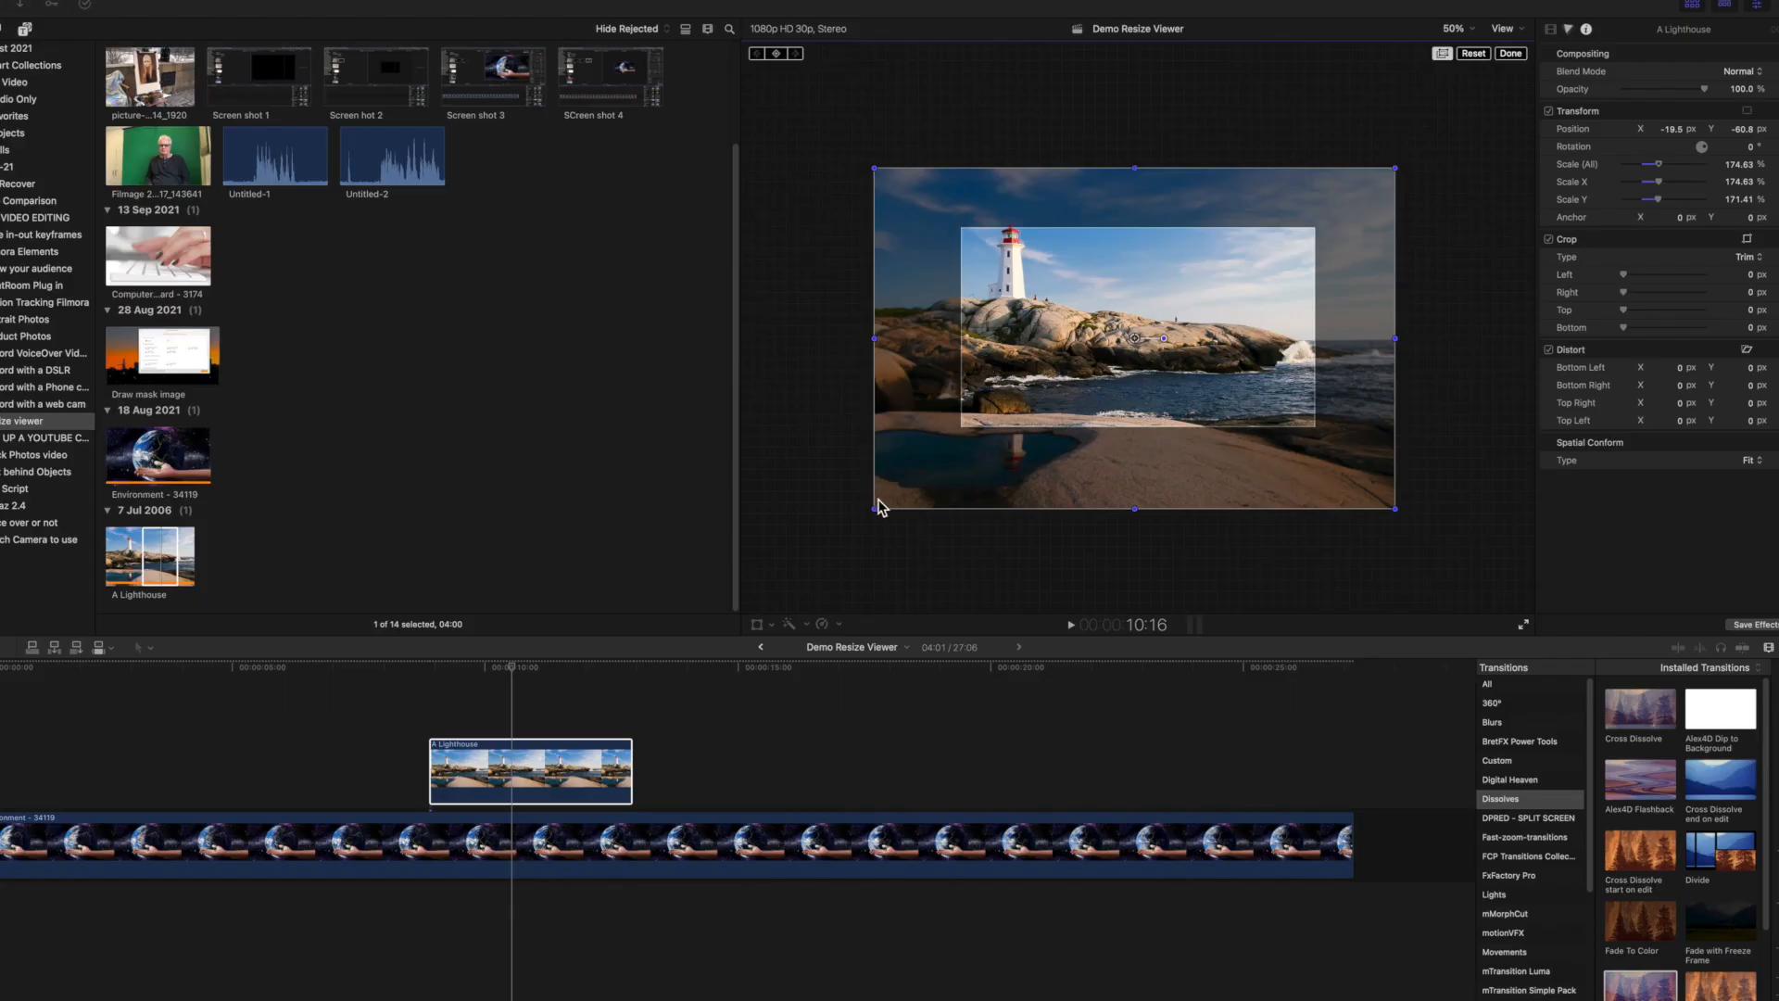
pyautogui.moveTo(876, 511); pyautogui.dragTo(992, 374)
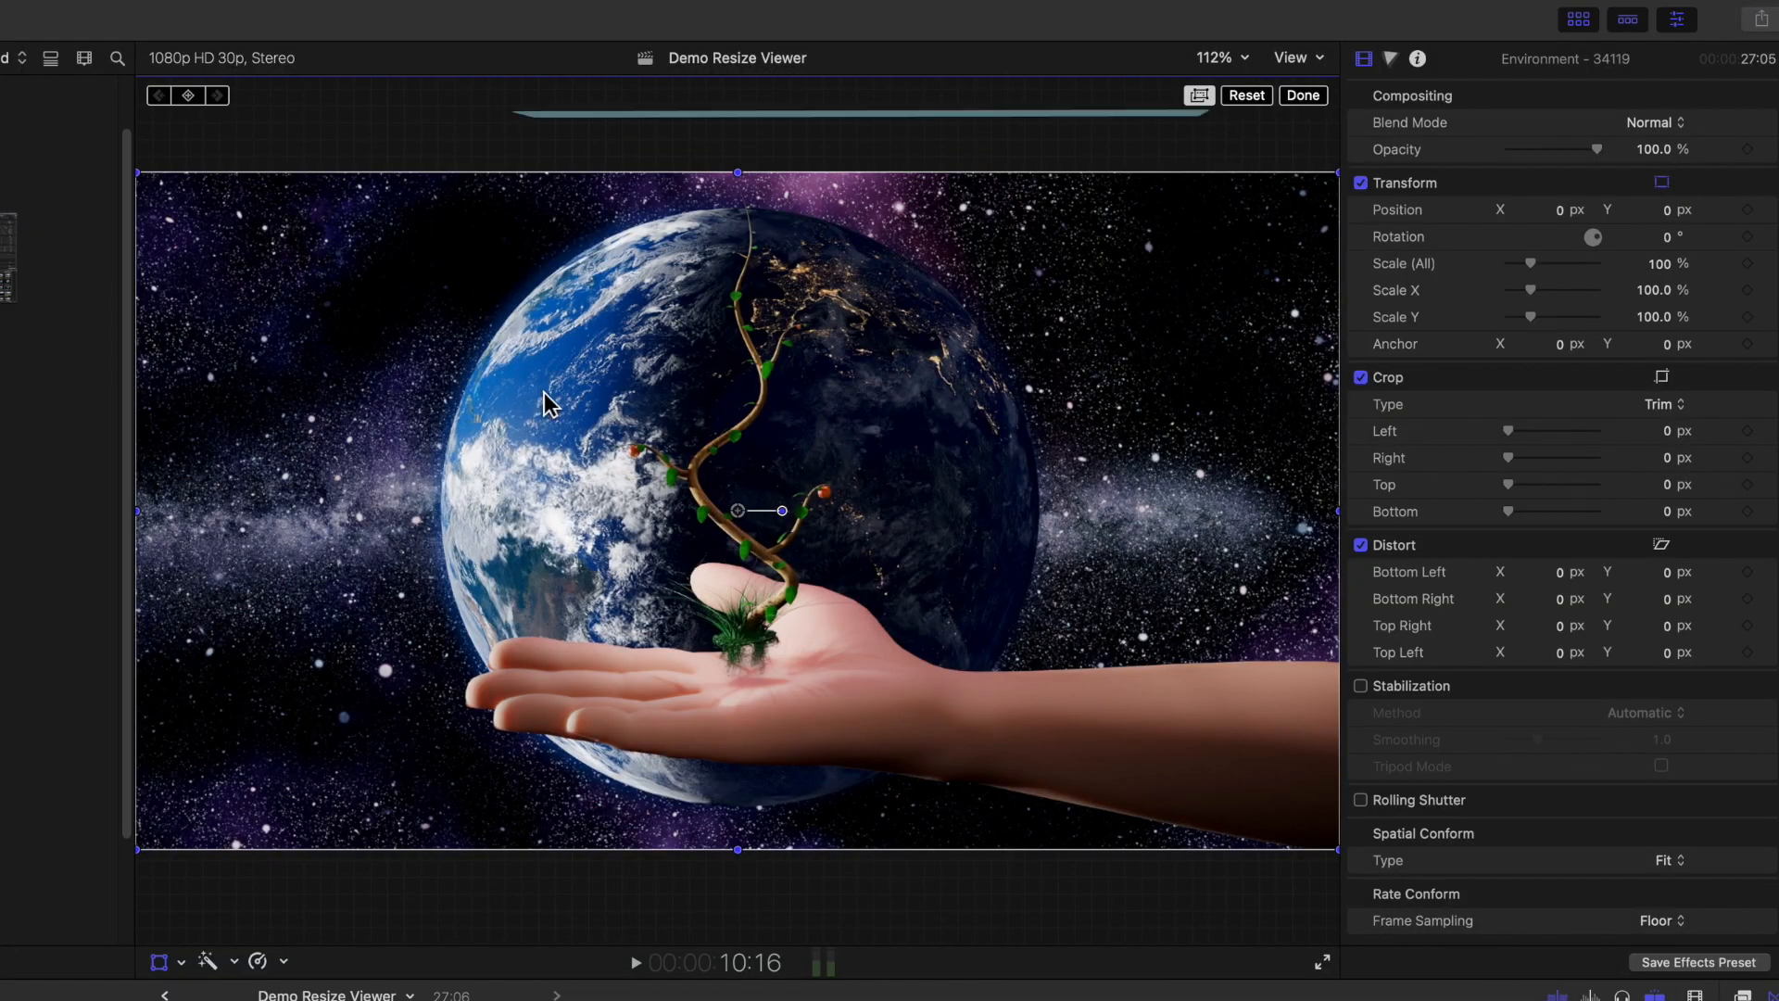
# - With the viewer at 50%, scale the Environment clip to about 163% using Transform, toggling its out-of-frame area off and on
pyautogui.rightClick(1010, 246)
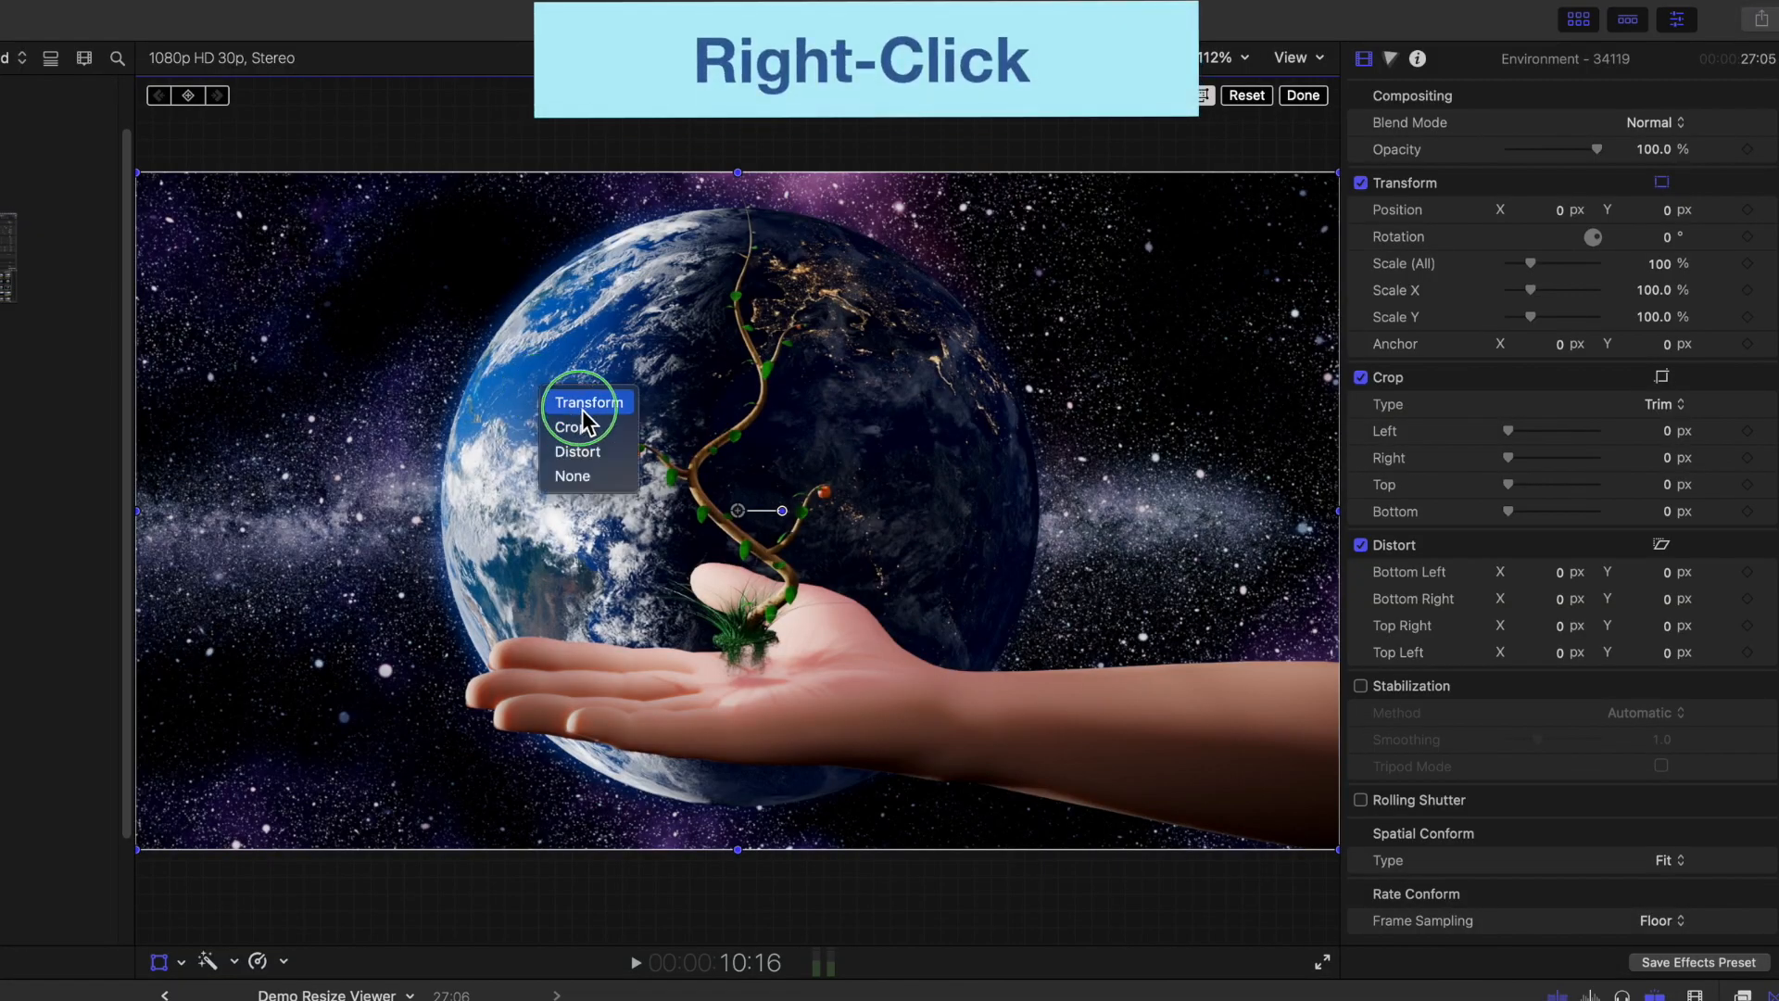
pyautogui.click(585, 408)
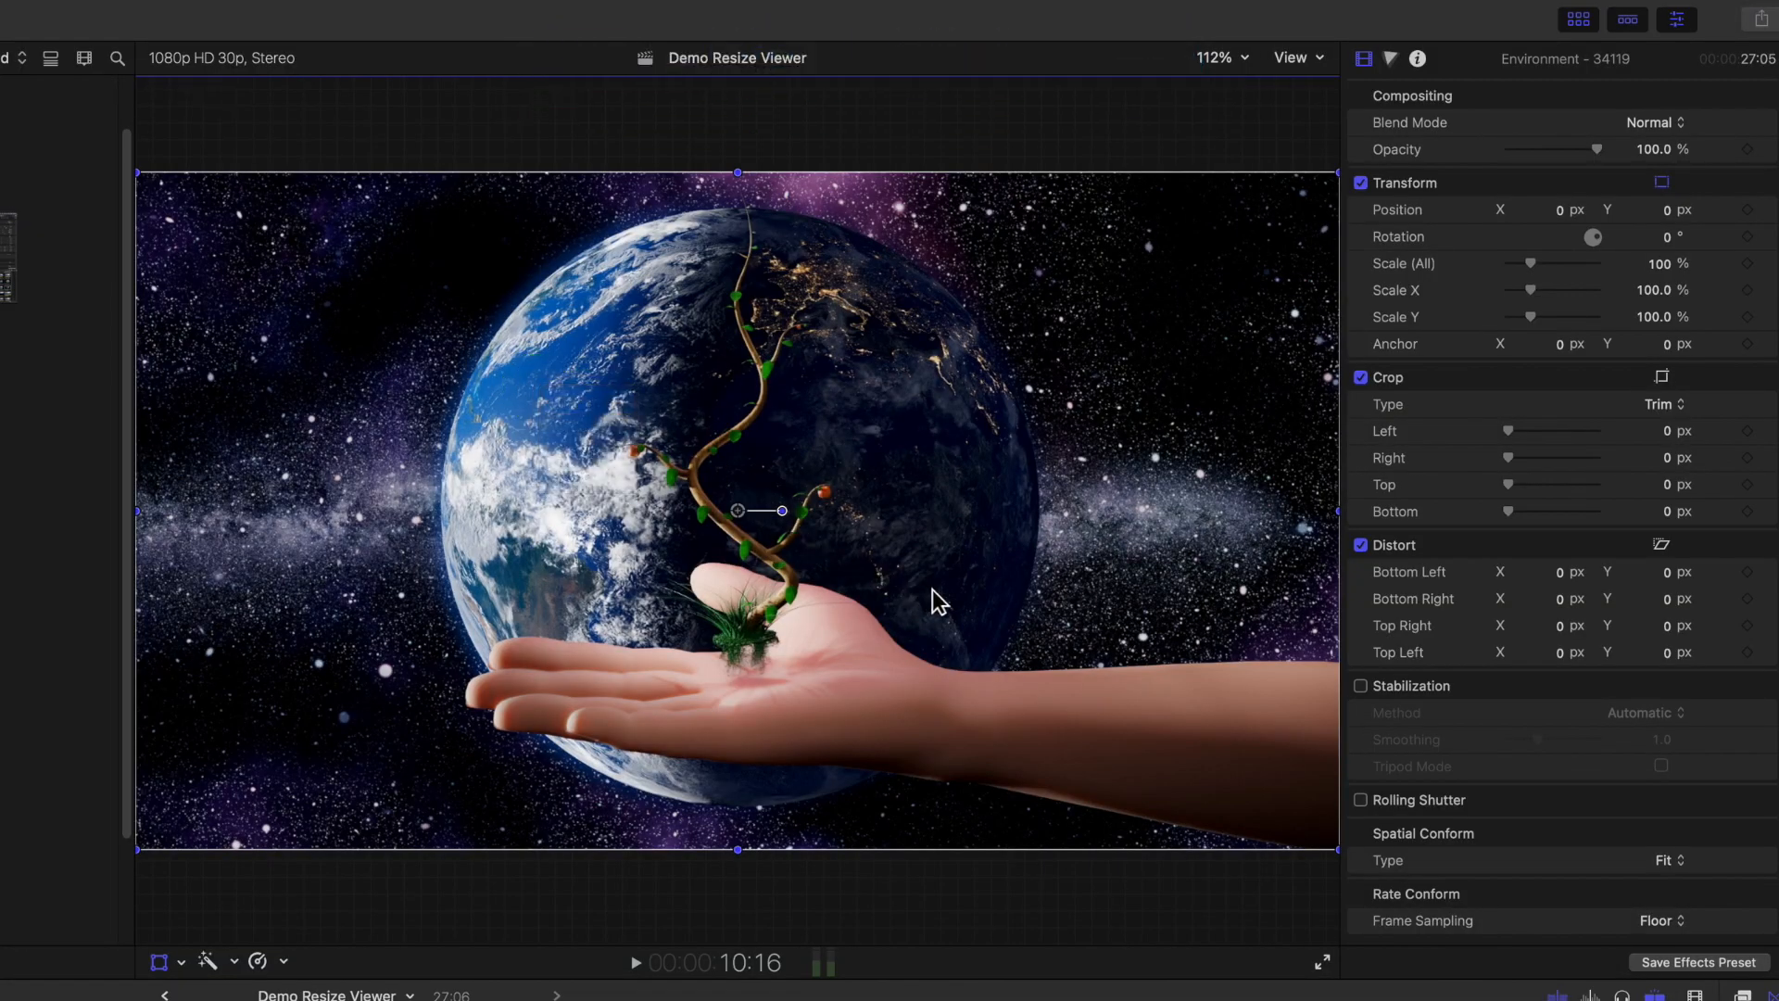
pyautogui.click(1236, 58)
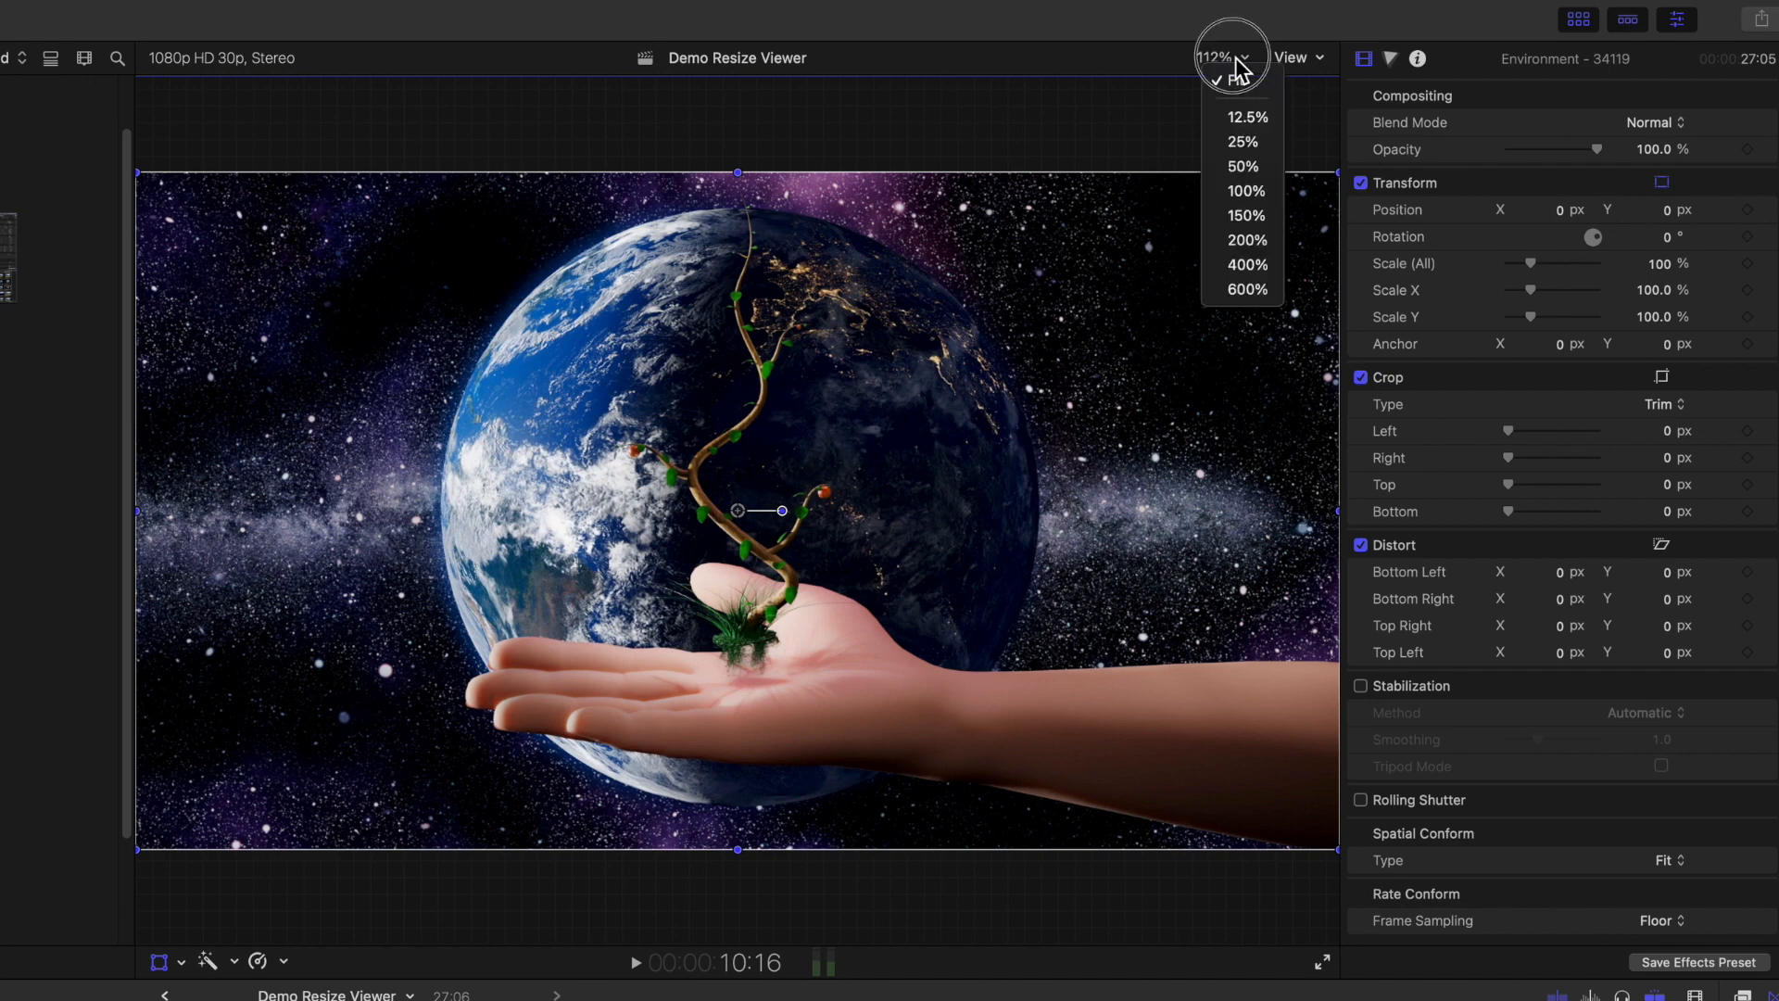
pyautogui.click(1280, 169)
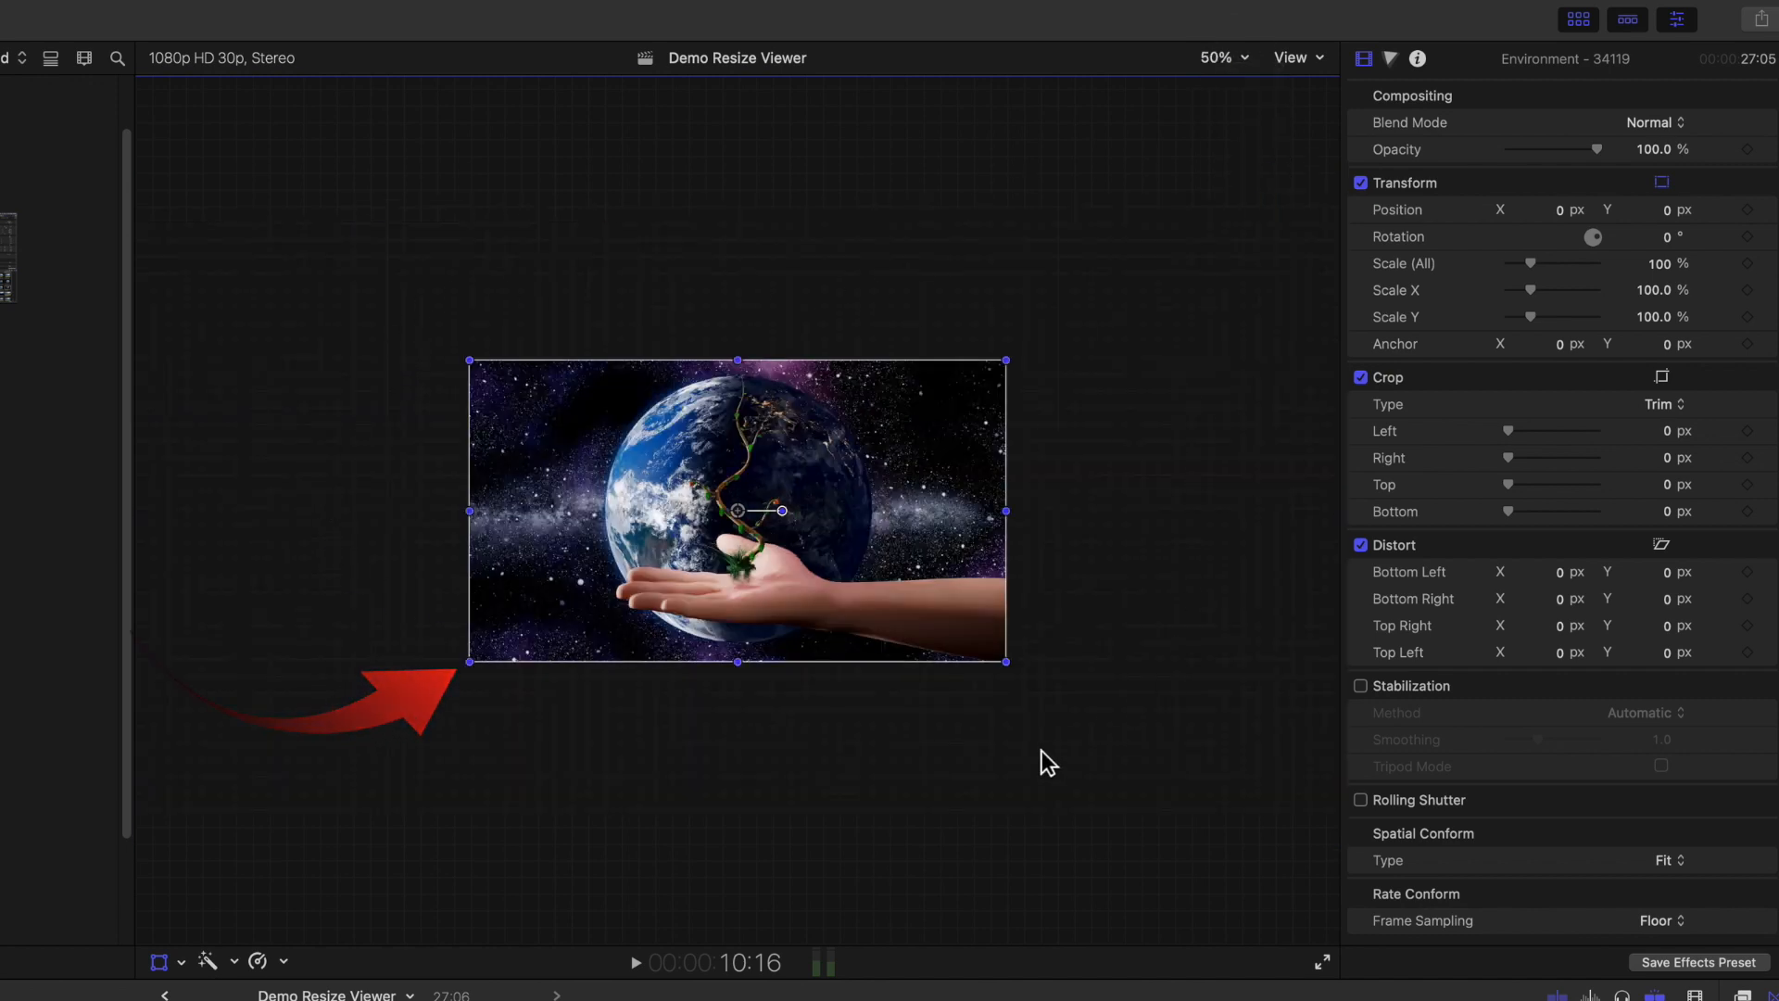
pyautogui.moveTo(470, 662); pyautogui.dragTo(301, 758)
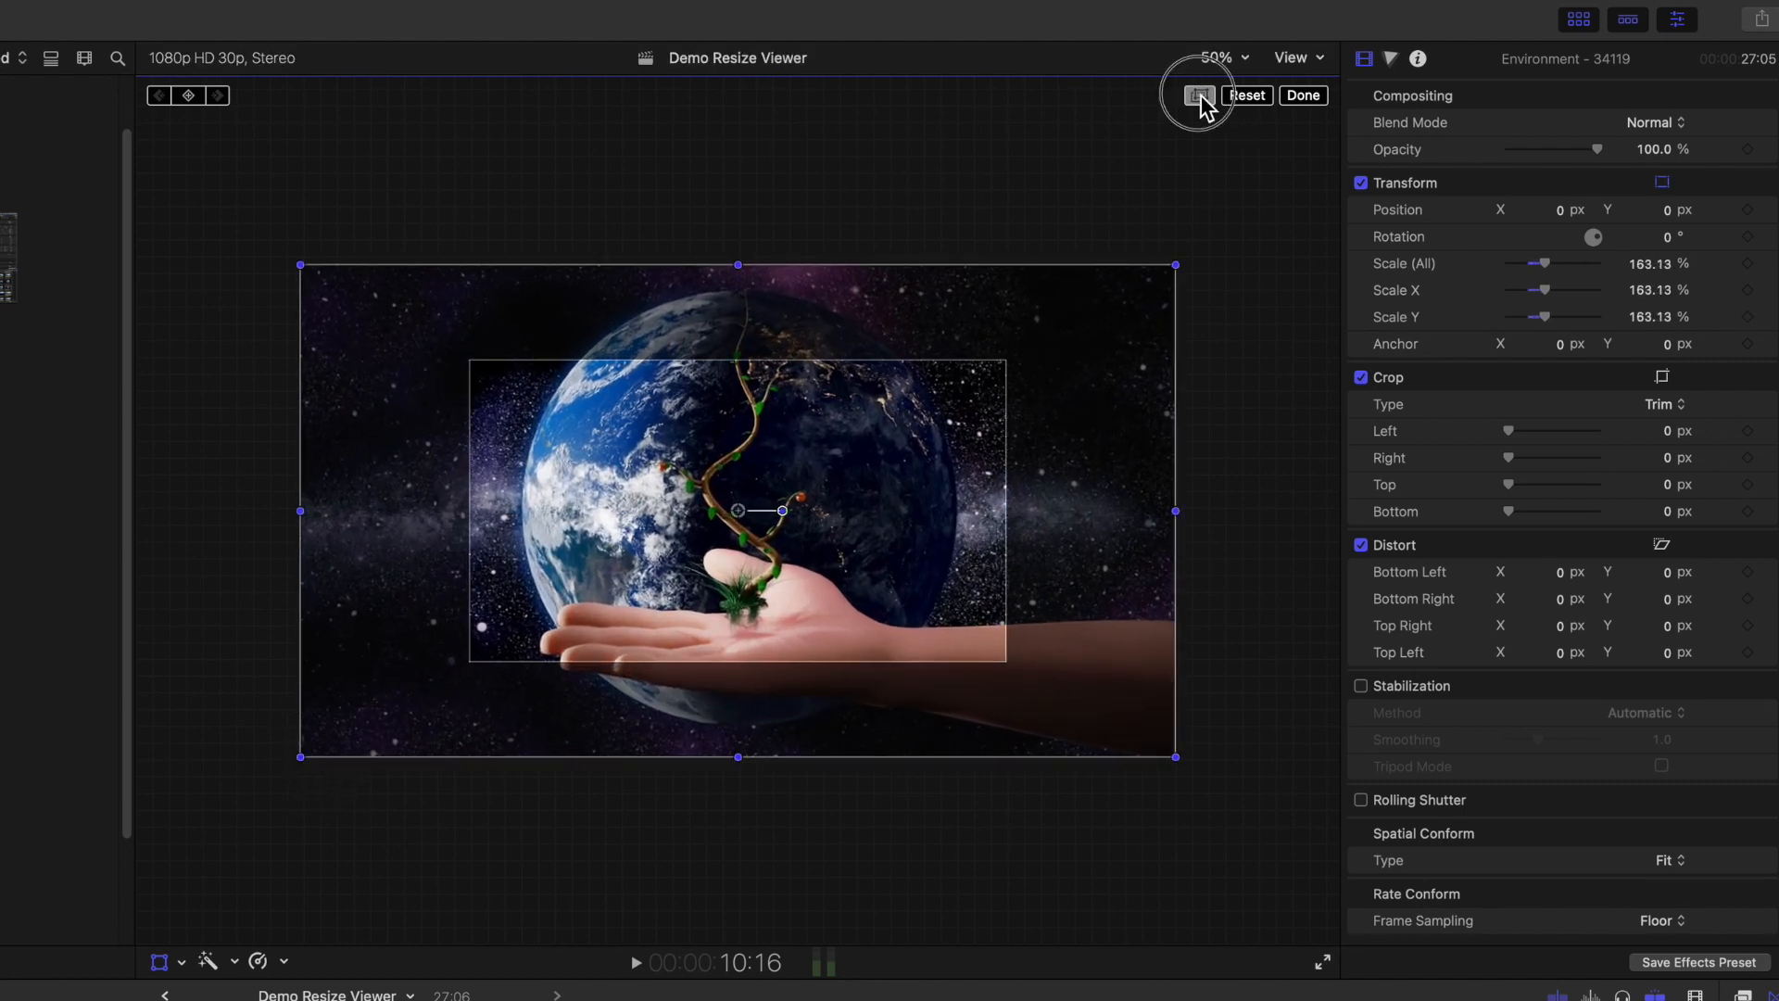
pyautogui.click(1201, 96)
pyautogui.click(1201, 96)
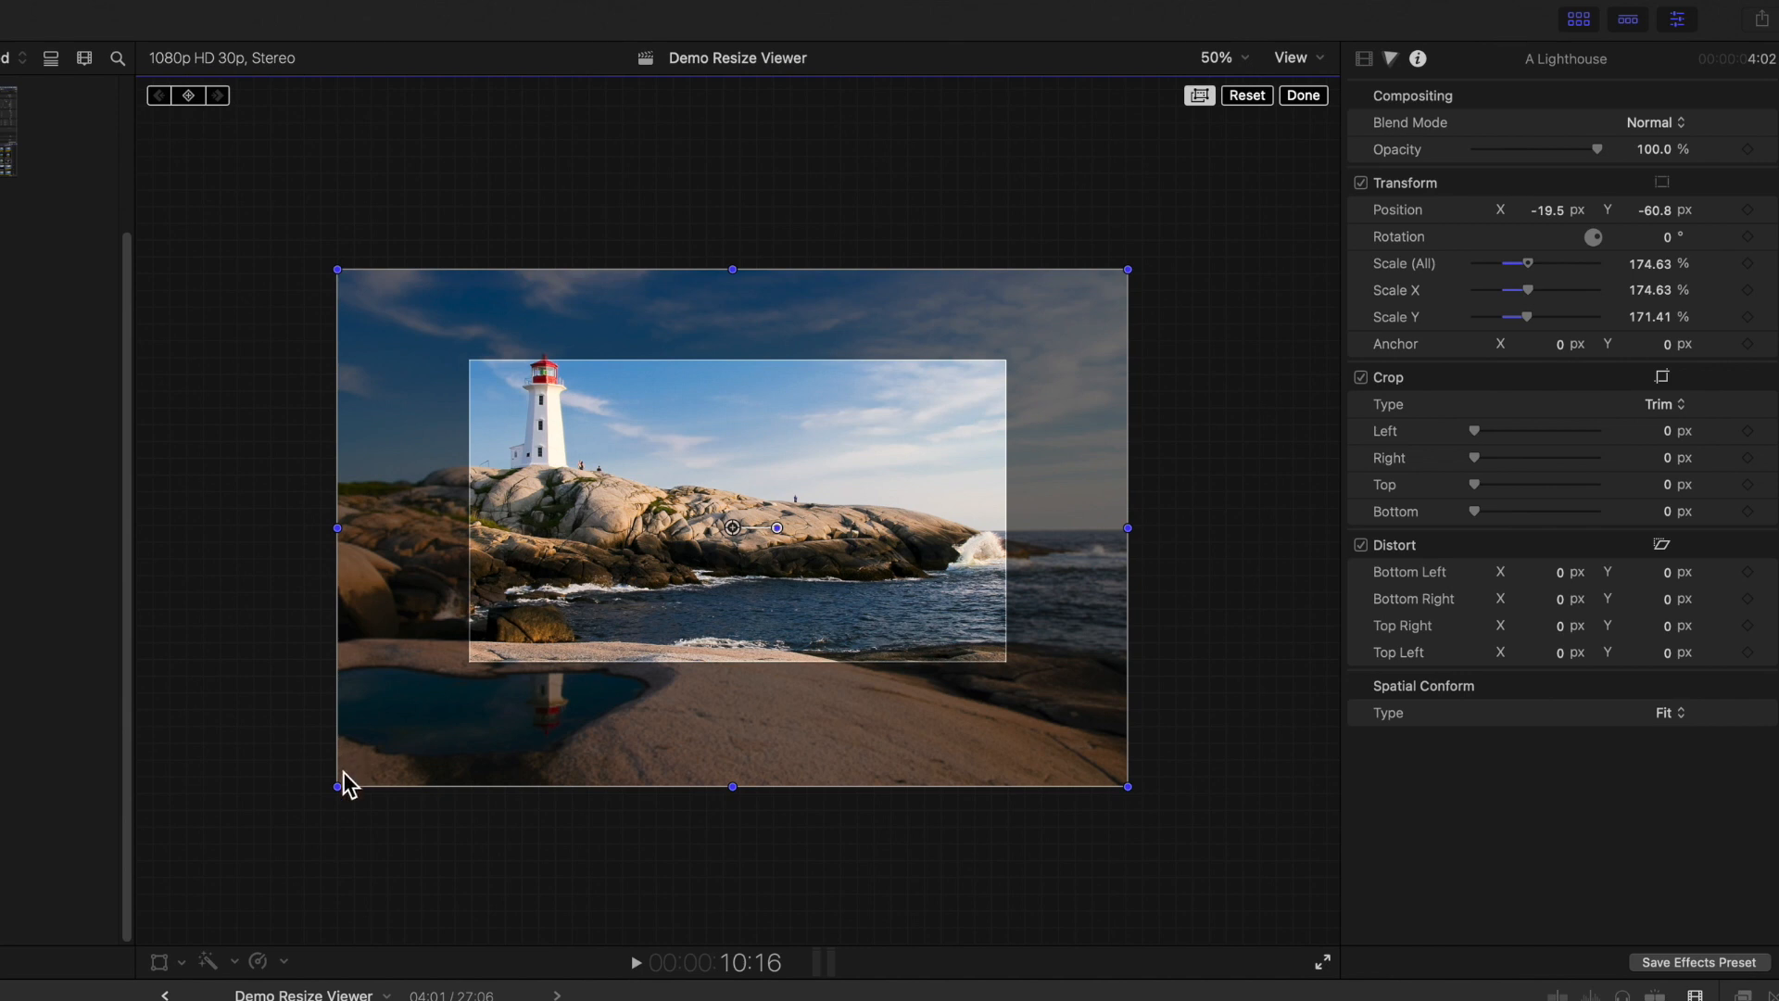
# - Shrink the lighthouse clip to about 80%, enlarge it to about 168%, and reposition it at about X 82, Y -261 px
pyautogui.moveTo(340, 788); pyautogui.dragTo(551, 646)
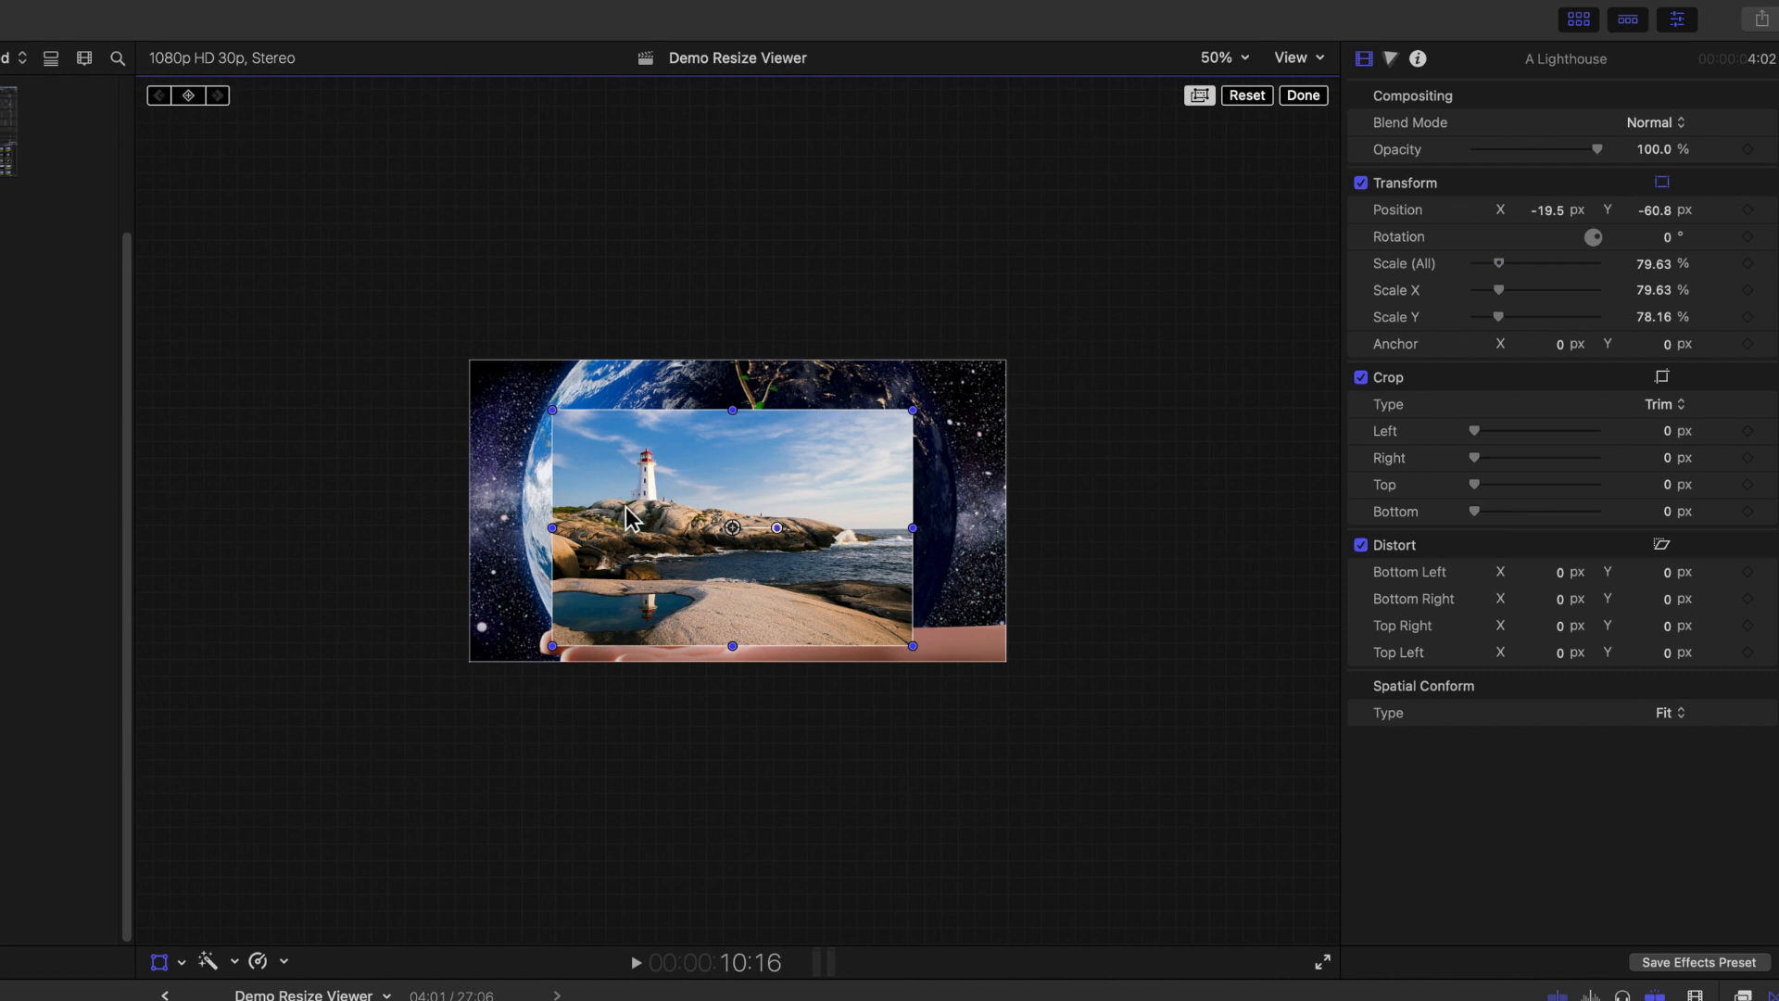
pyautogui.moveTo(553, 646); pyautogui.dragTo(352, 776)
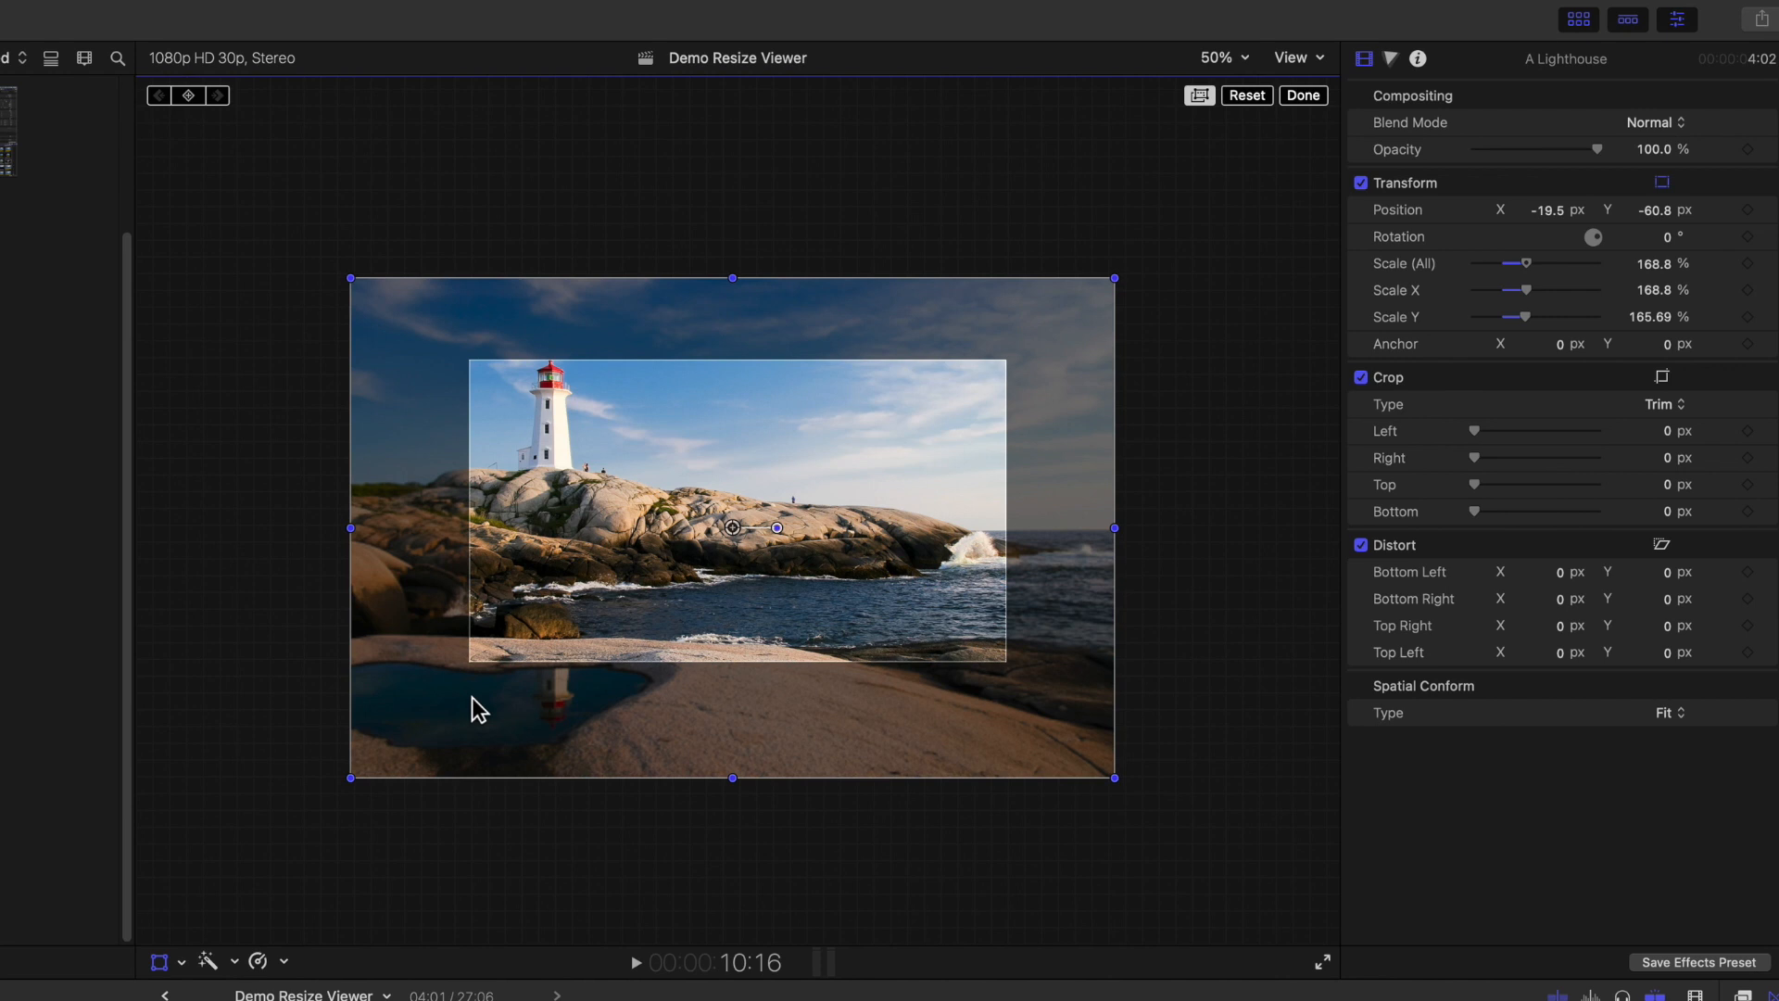
pyautogui.moveTo(351, 778); pyautogui.dragTo(241, 858)
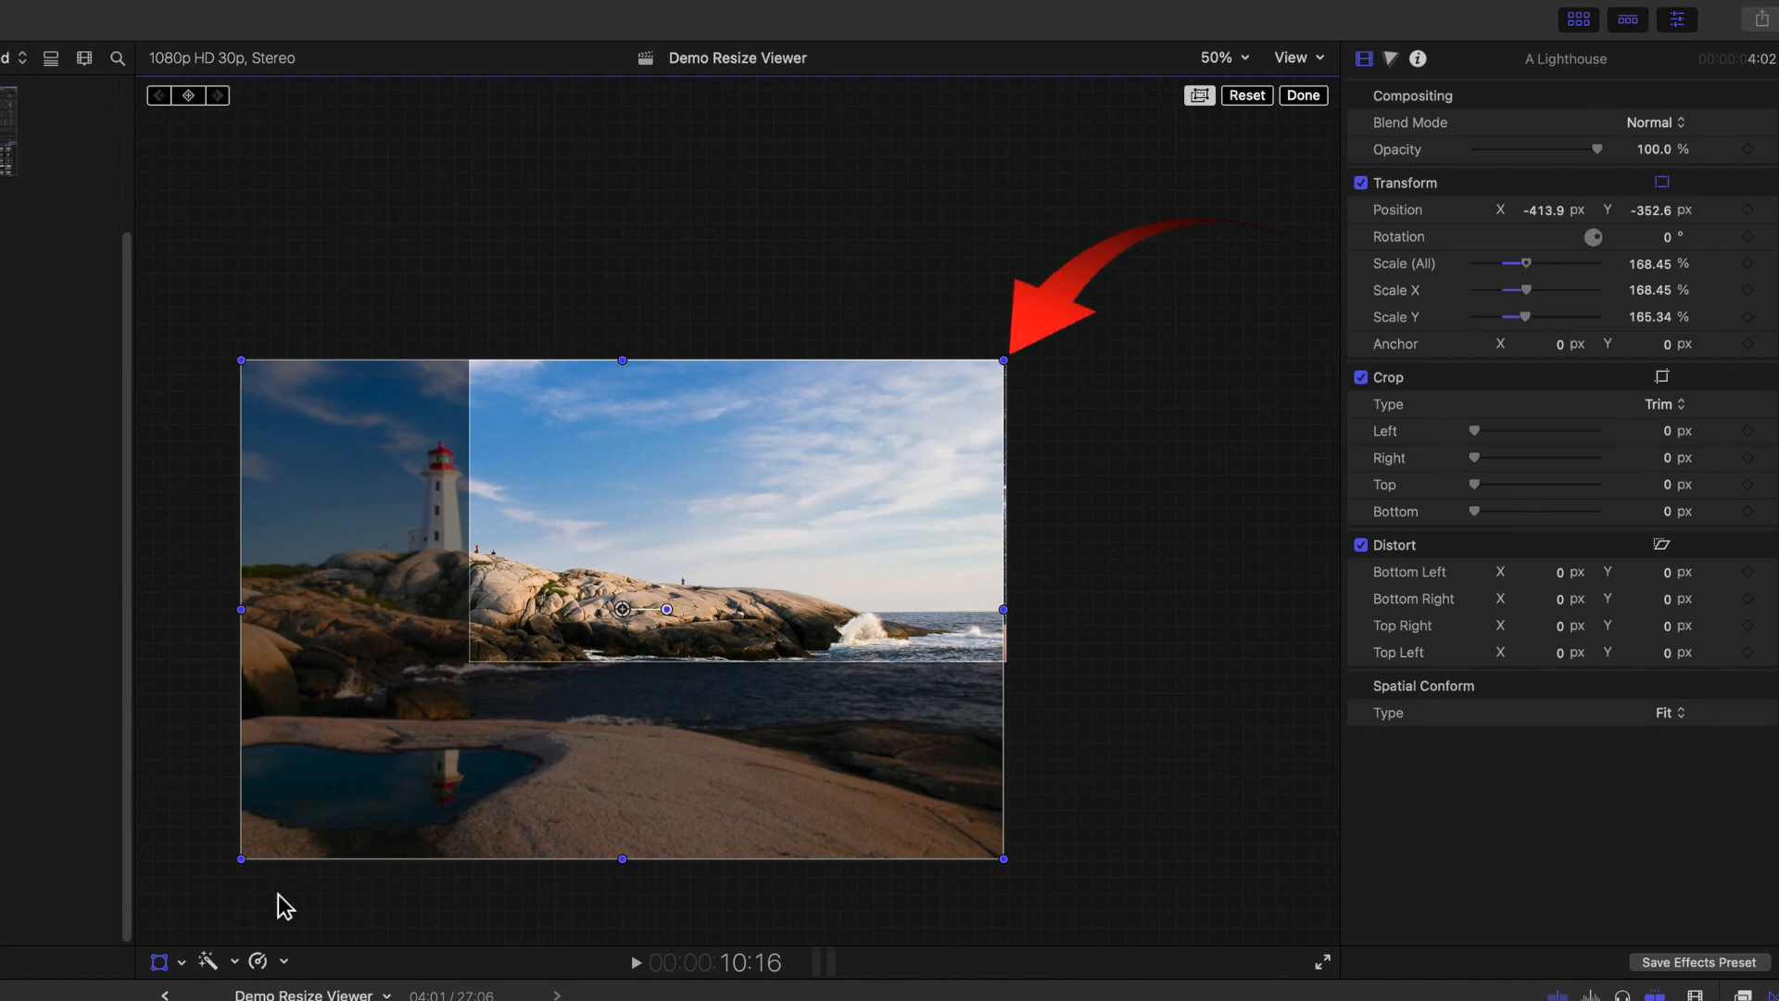
pyautogui.moveTo(408, 796); pyautogui.dragTo(545, 770)
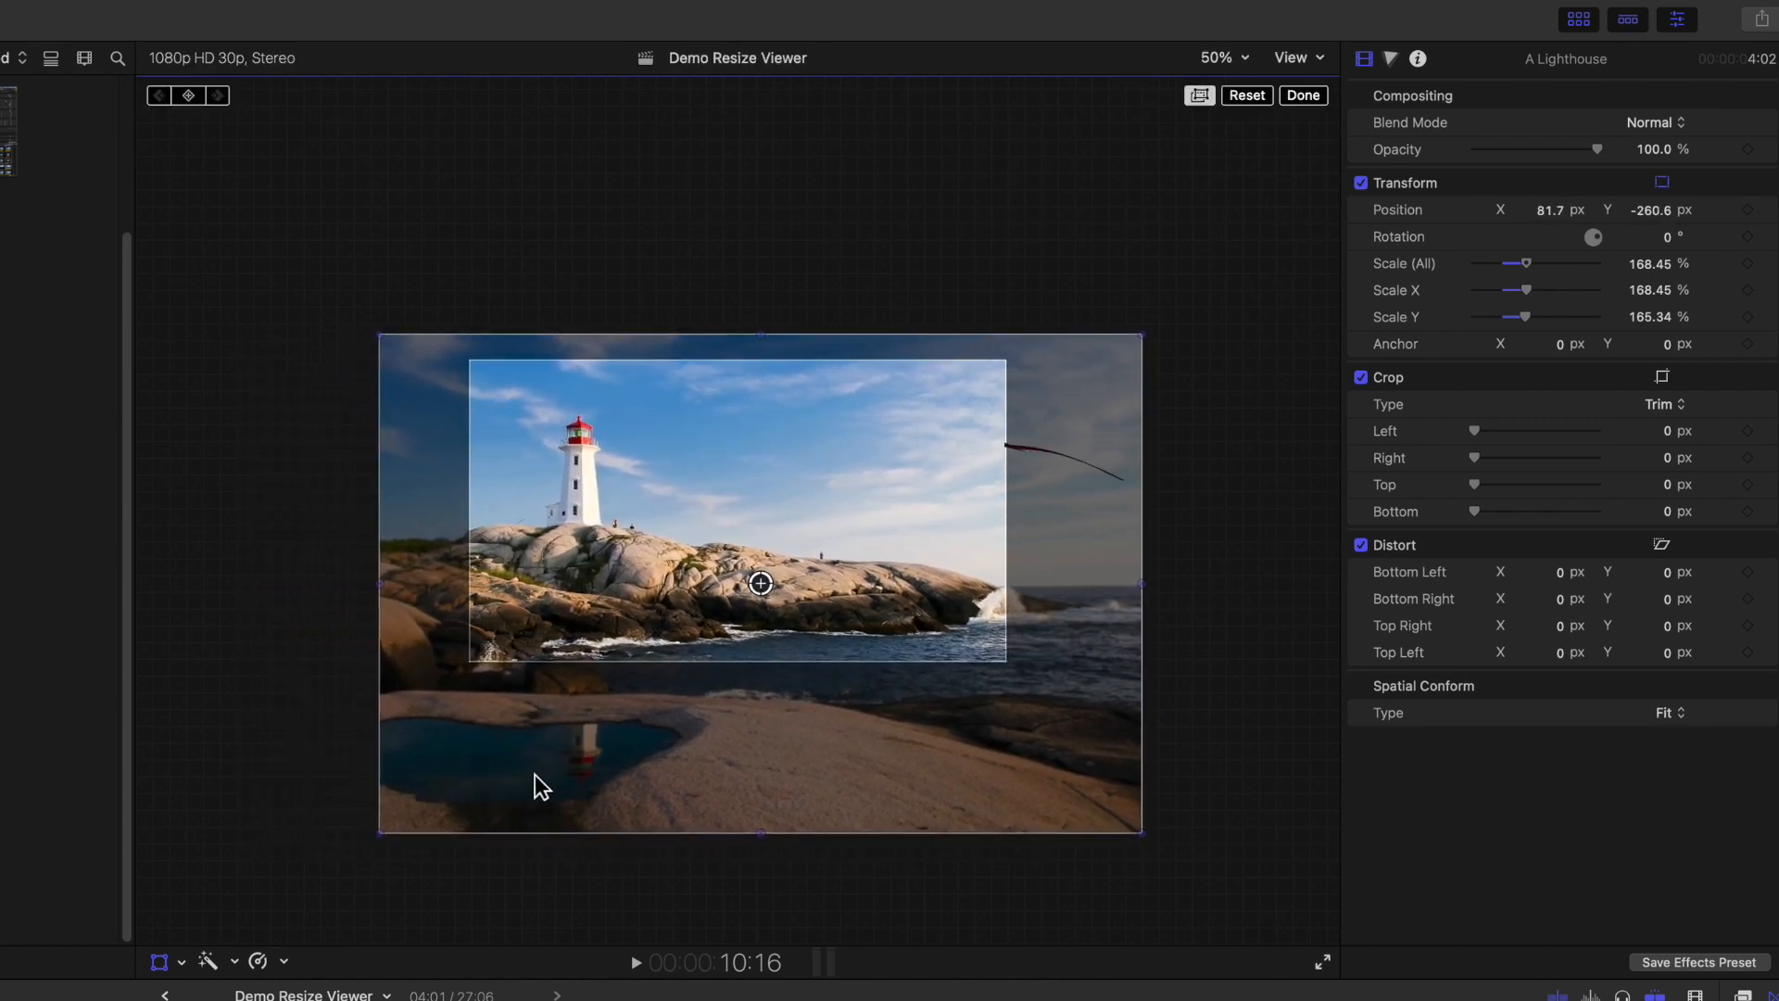
# - Try rotating the lighthouse clip by about -20°, and undo the rotation
pyautogui.moveTo(805, 584); pyautogui.dragTo(816, 607)
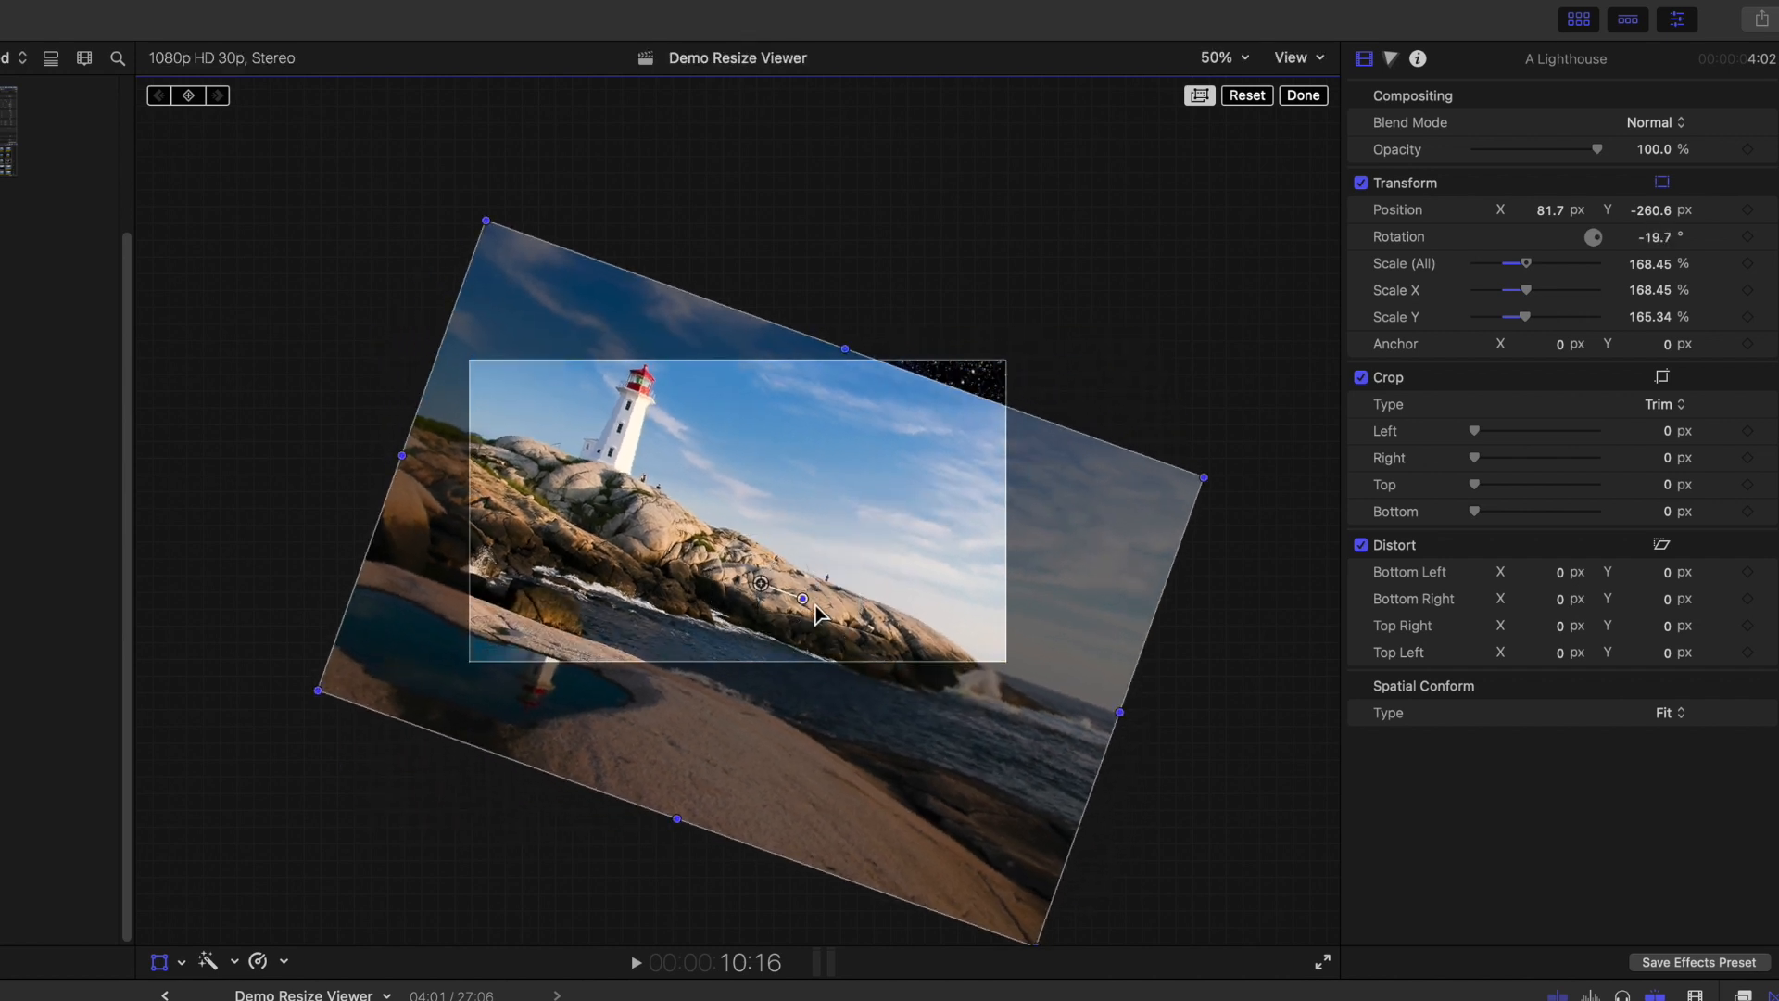
pyautogui.press('super+z')
# - Stretch the lighthouse clip unevenly to about 195% Scale X and 224% Scale Y
pyautogui.moveTo(1145, 592); pyautogui.dragTo(1063, 592)
pyautogui.moveTo(761, 336); pyautogui.dragTo(761, 257)
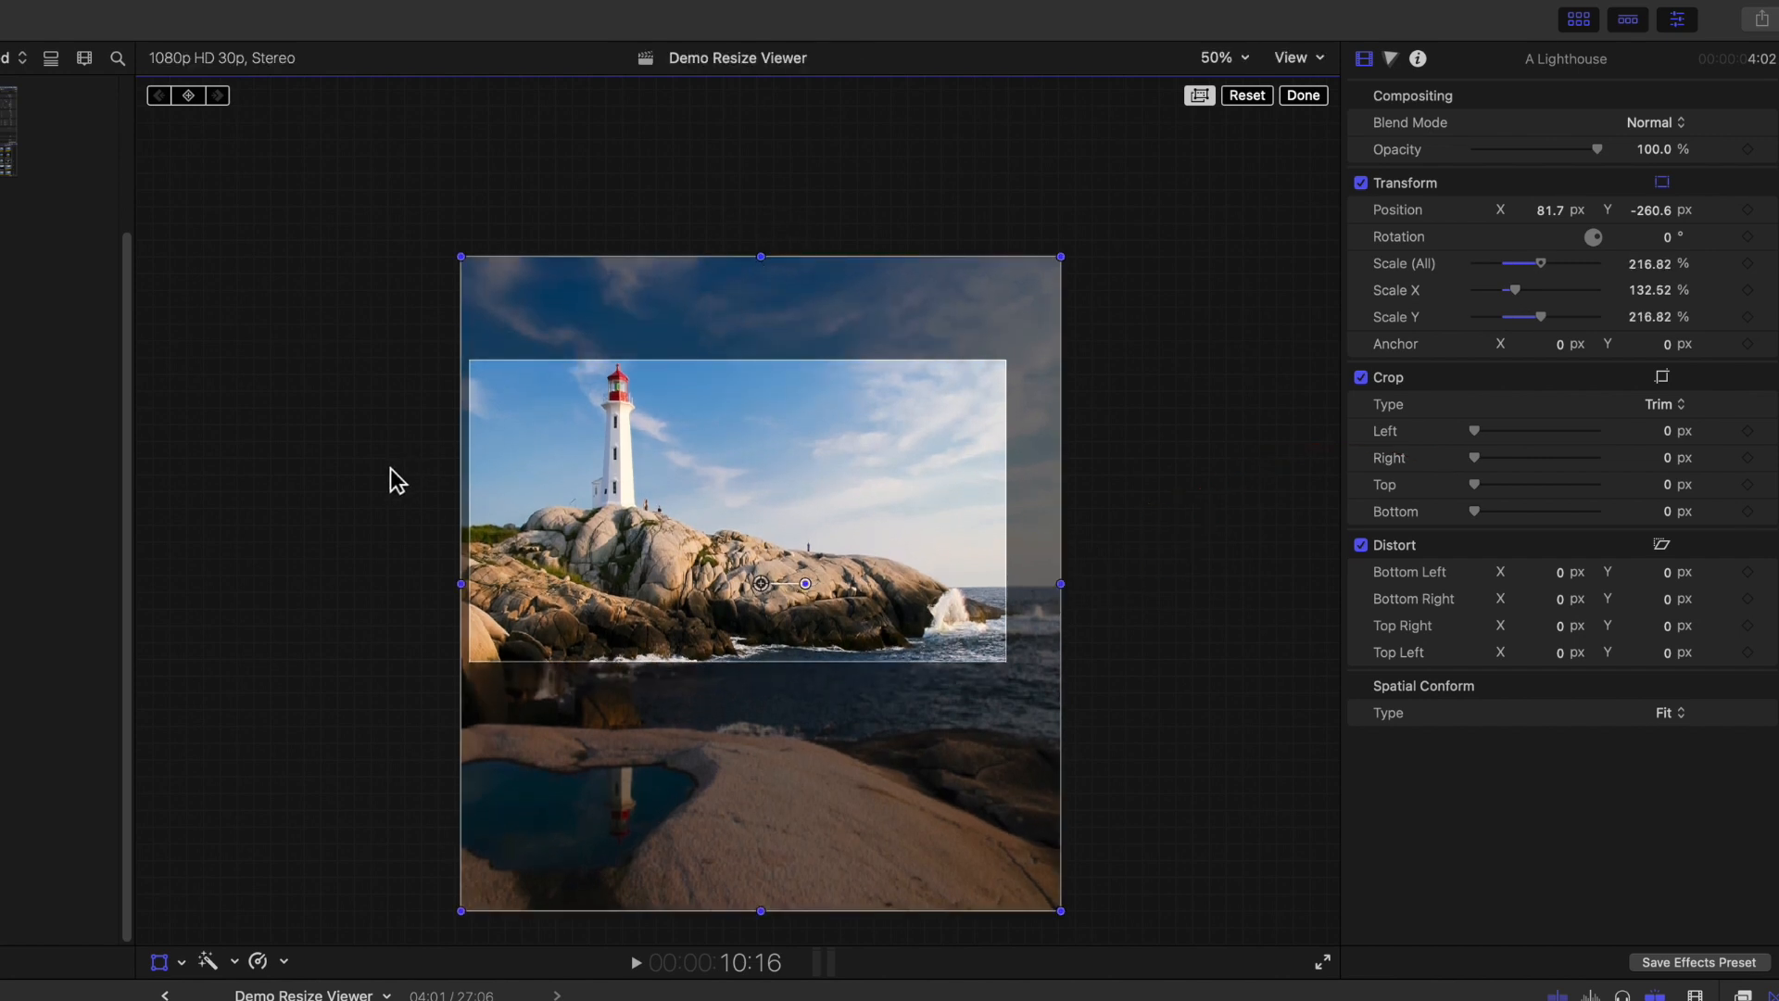
pyautogui.moveTo(1547, 263); pyautogui.dragTo(1536, 293)
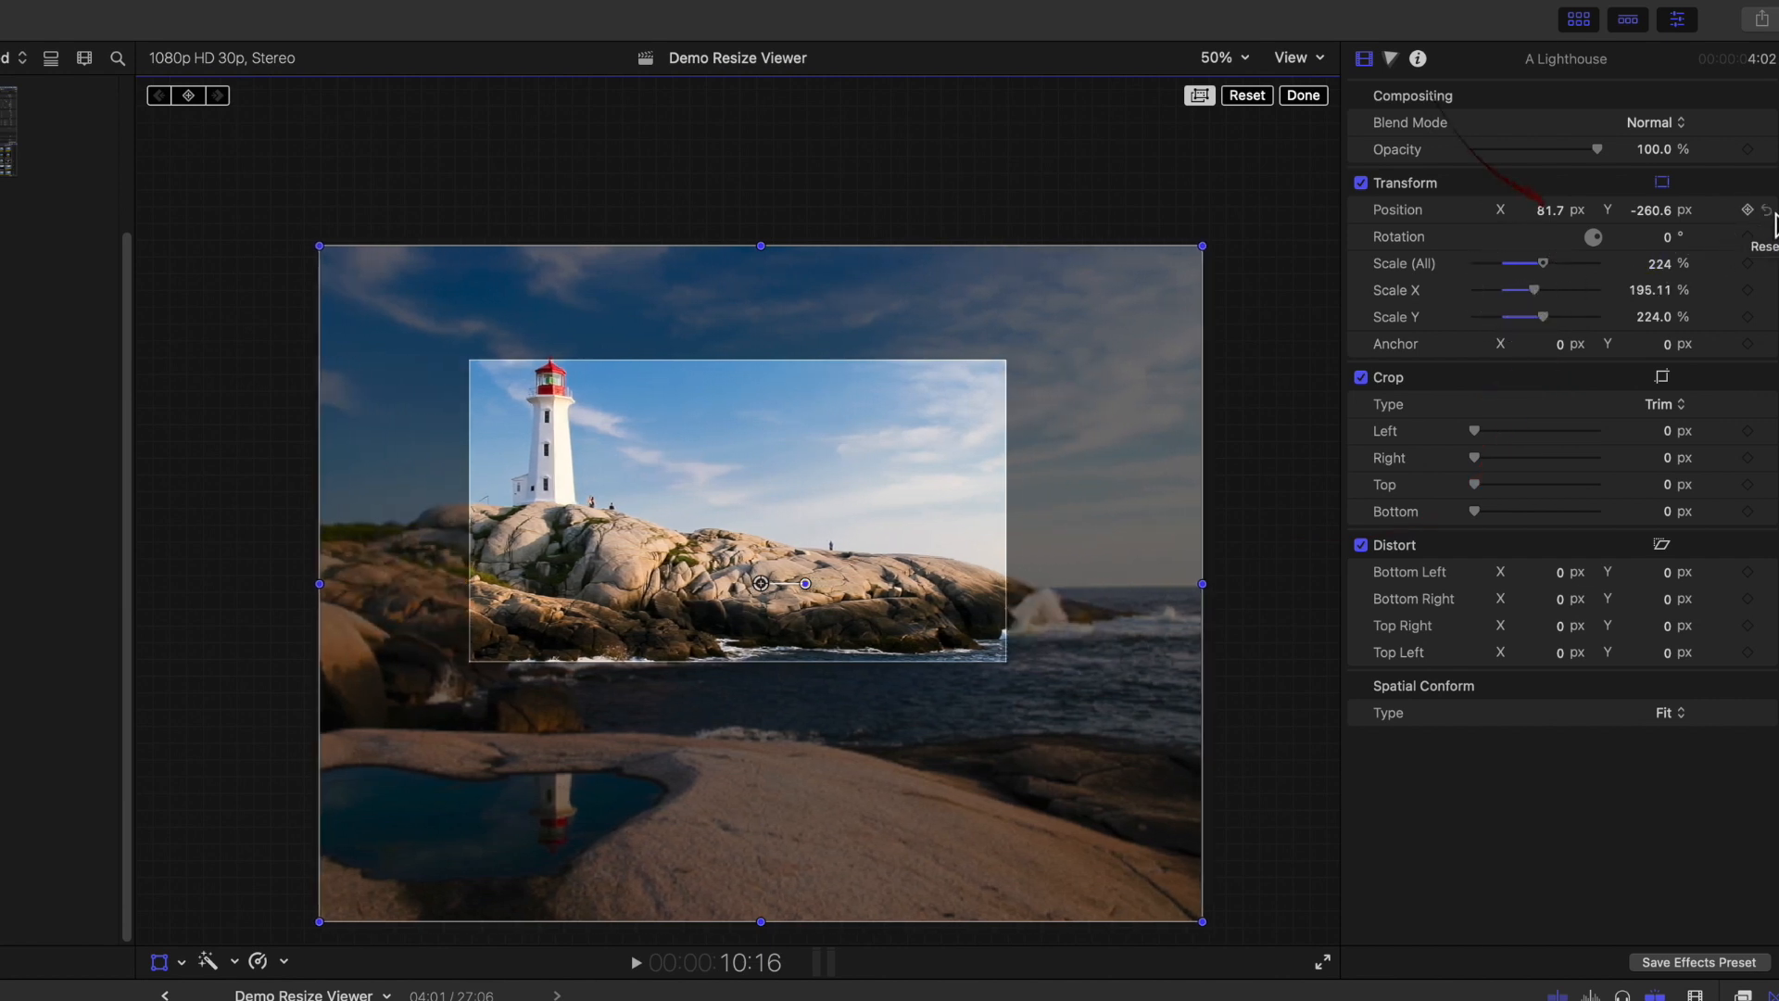
# - Reset the lighthouse clip's Transform parameters and apply the Draw Mask effect to it
pyautogui.click(1767, 183)
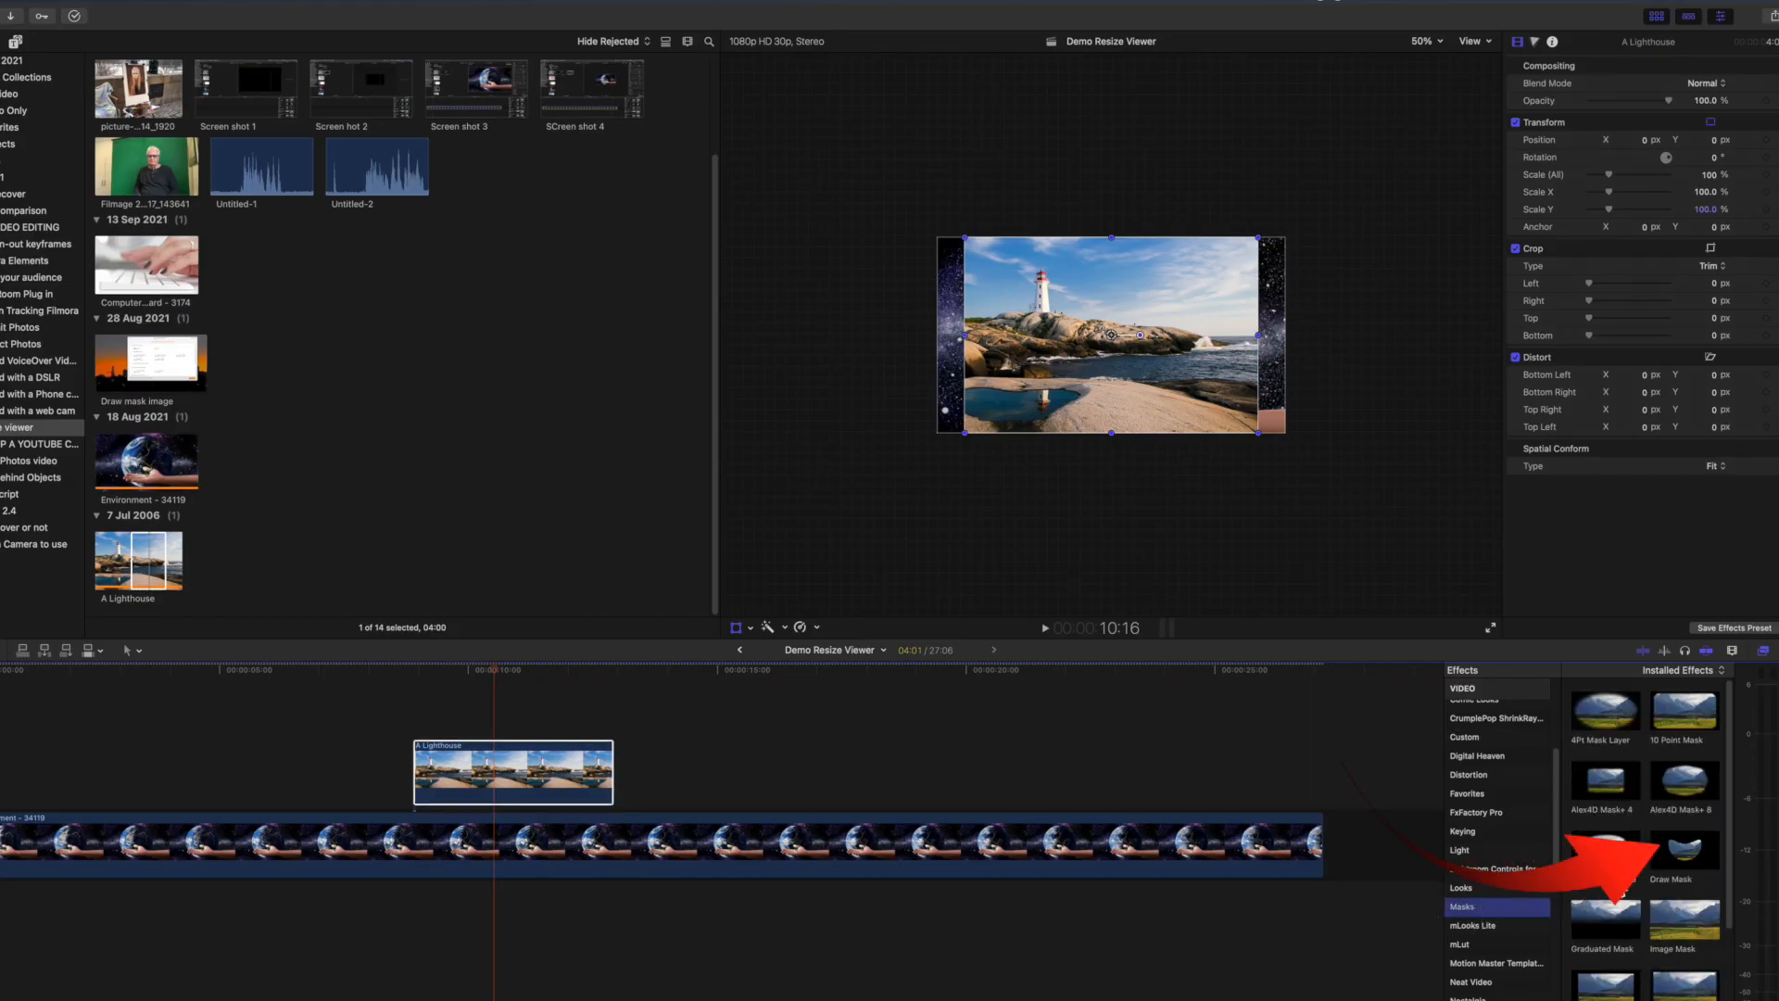
pyautogui.click(1687, 858)
pyautogui.moveTo(1687, 858)
pyautogui.mouseDown()
pyautogui.moveTo(663, 742)
pyautogui.moveTo(561, 755)
pyautogui.moveTo(556, 776)
pyautogui.mouseUp()
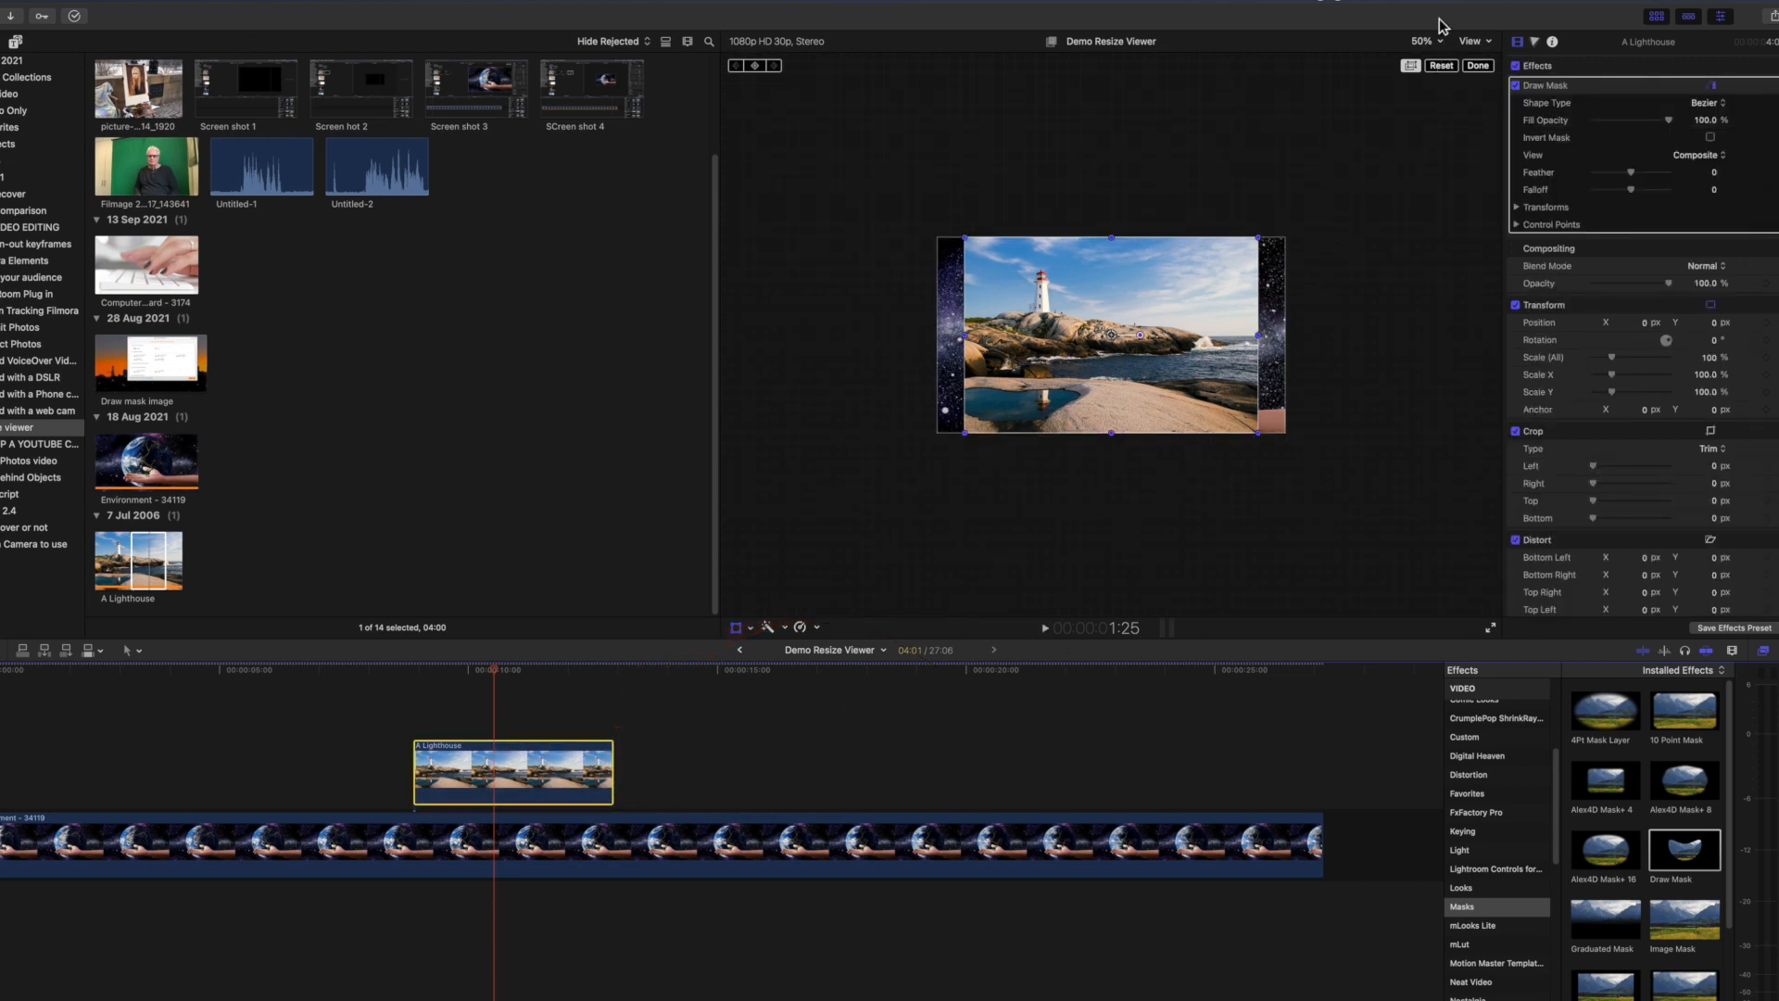
# - Magnify the viewer to 400% and bring the lighthouse tower into view
pyautogui.click(1446, 44)
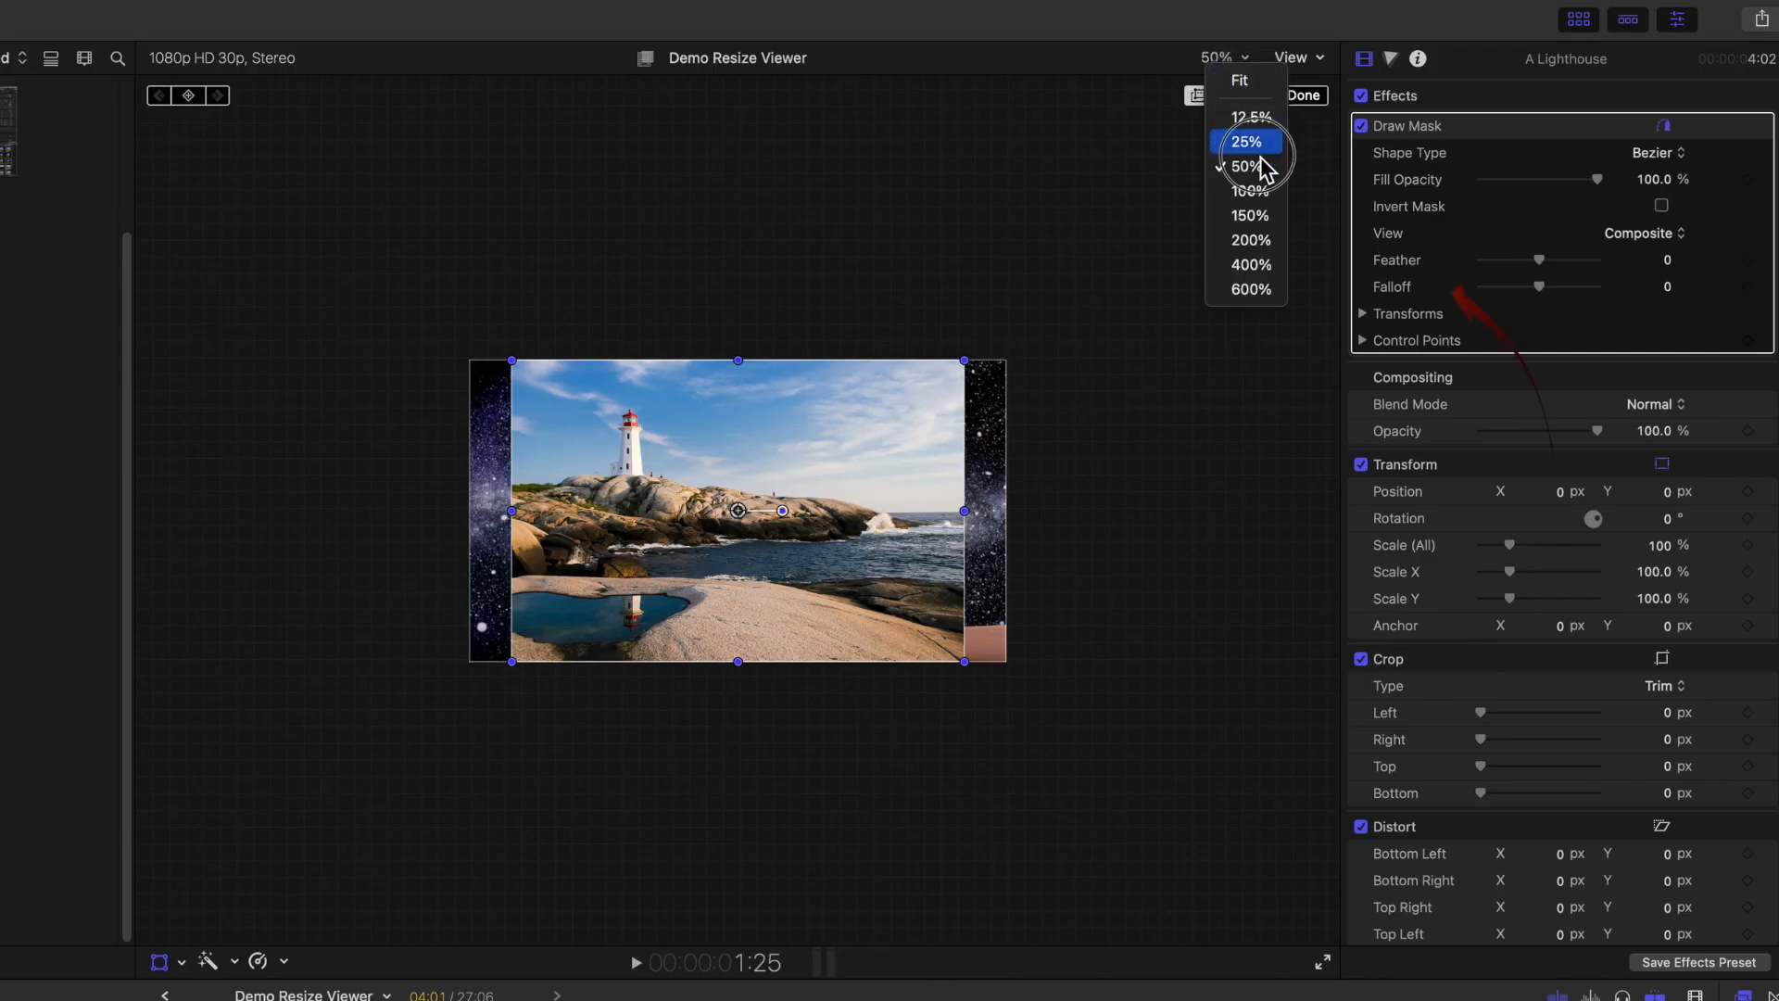
pyautogui.click(1257, 261)
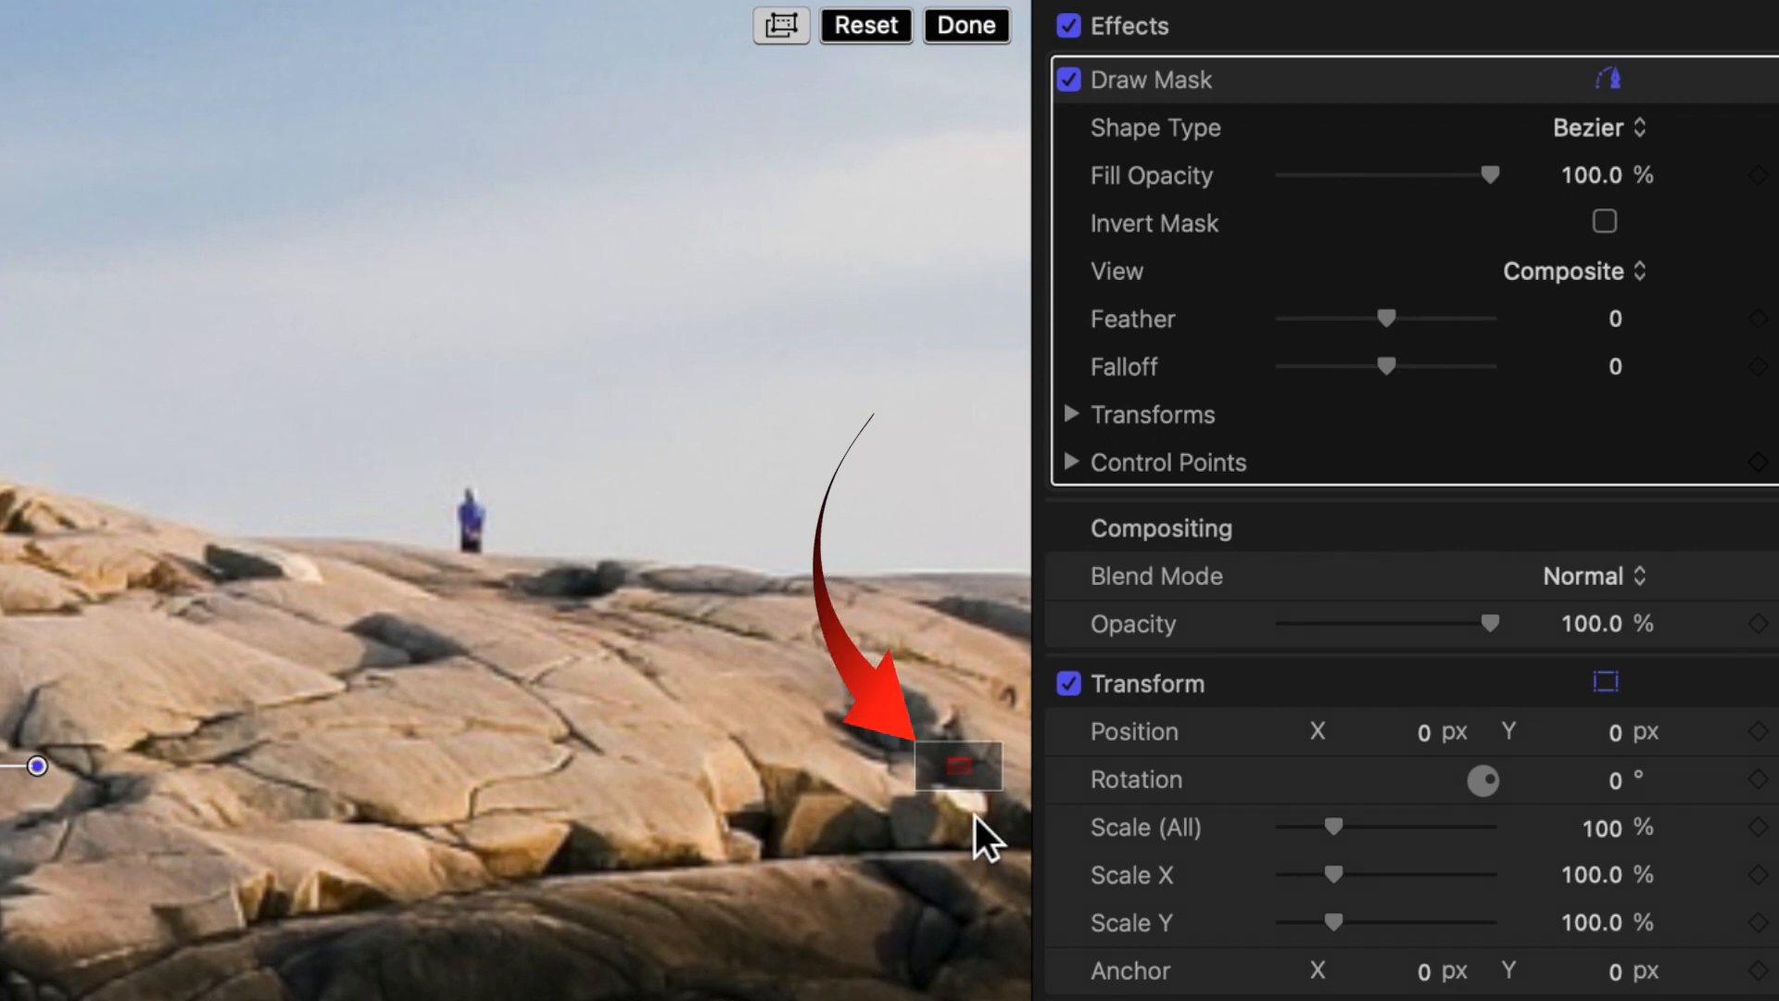
pyautogui.moveTo(1298, 511); pyautogui.dragTo(1331, 528)
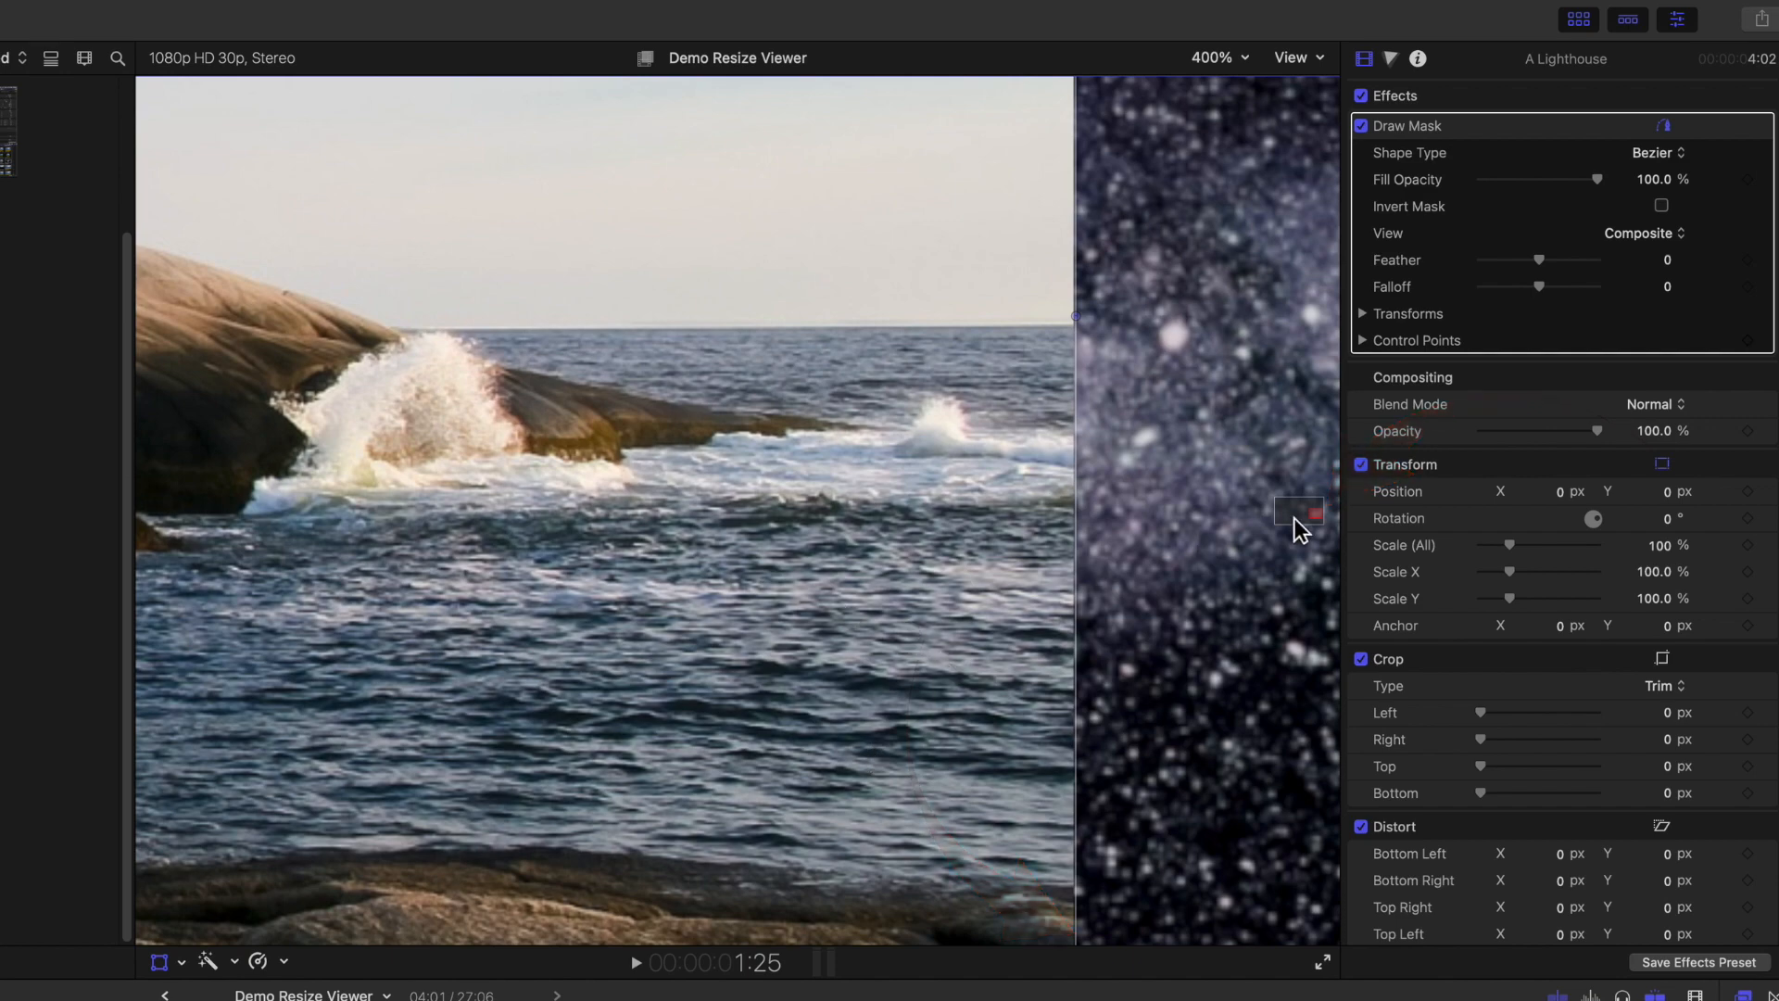
pyautogui.moveTo(1333, 520); pyautogui.dragTo(1320, 523)
pyautogui.moveTo(1314, 521); pyautogui.dragTo(1299, 514)
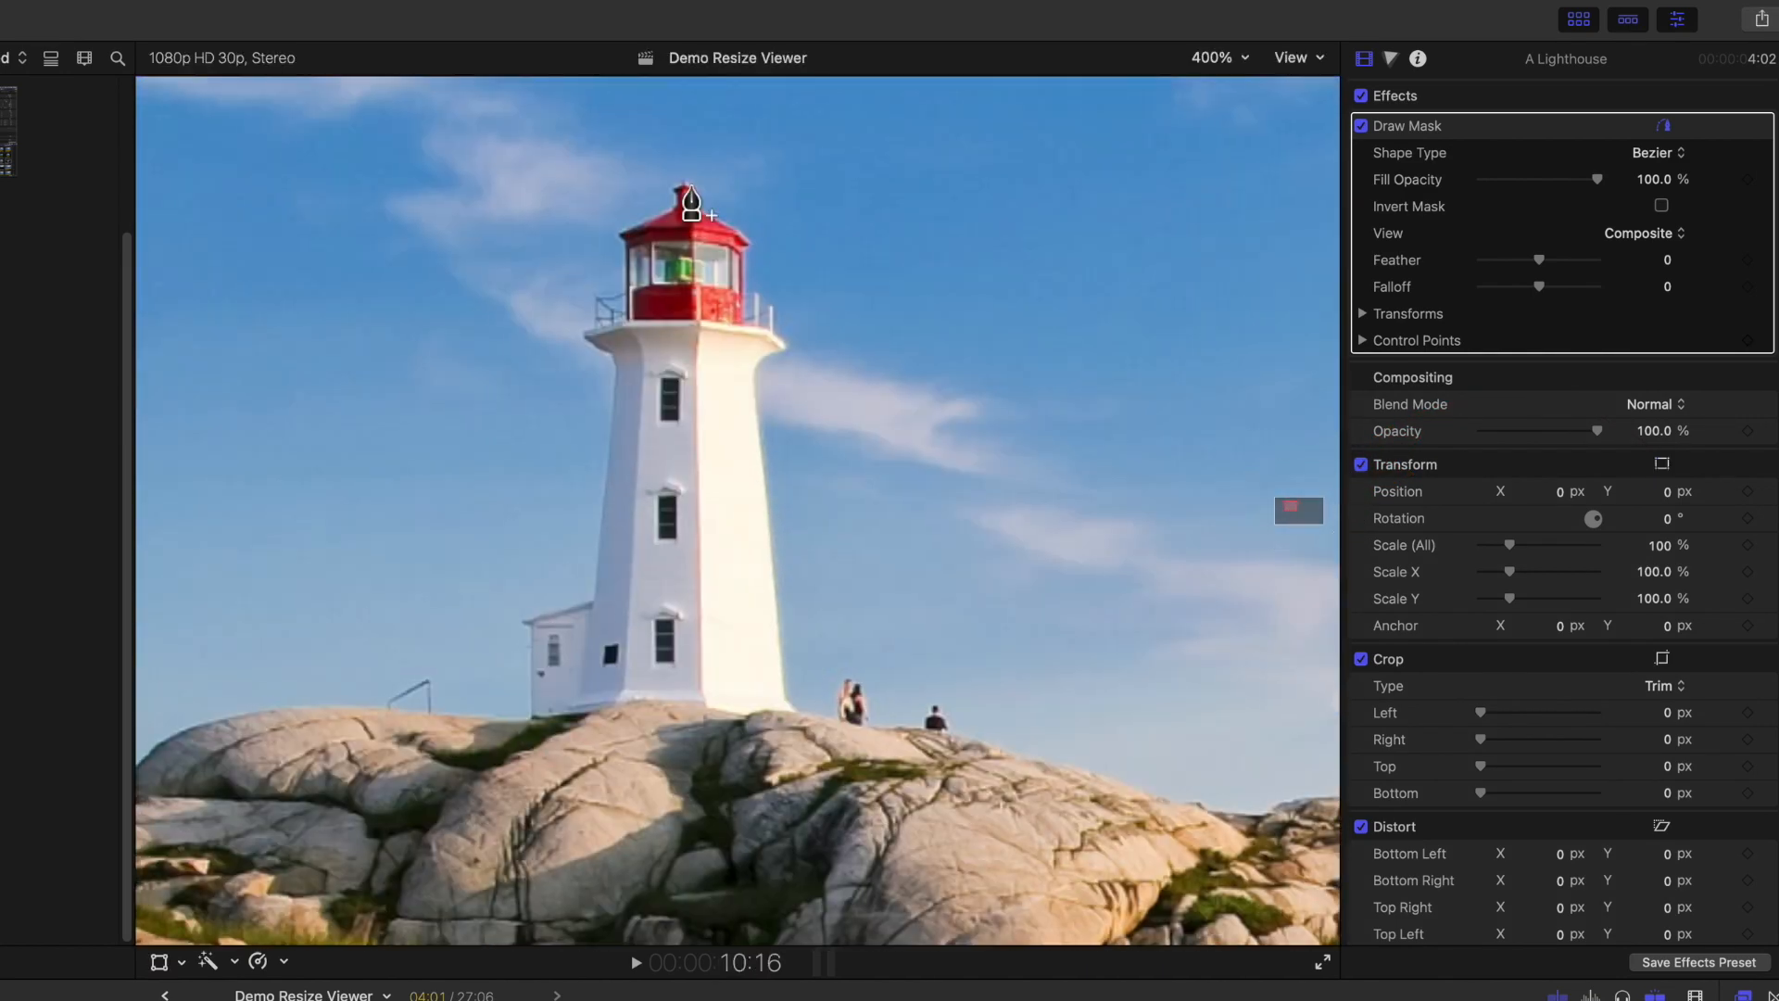
# - Trace a closed straight-line mask around the lighthouse tower, including its railings, roof and small side building
pyautogui.click(620, 231)
pyautogui.click(623, 290)
pyautogui.click(598, 297)
pyautogui.click(591, 321)
pyautogui.click(585, 334)
pyautogui.click(610, 355)
pyautogui.click(592, 600)
pyautogui.click(525, 621)
pyautogui.click(534, 714)
pyautogui.click(613, 705)
pyautogui.click(703, 706)
pyautogui.click(742, 714)
pyautogui.click(786, 701)
pyautogui.click(753, 375)
pyautogui.click(779, 353)
pyautogui.click(775, 332)
pyautogui.click(774, 305)
pyautogui.click(747, 292)
pyautogui.click(749, 245)
pyautogui.click(688, 184)
pyautogui.click(682, 190)
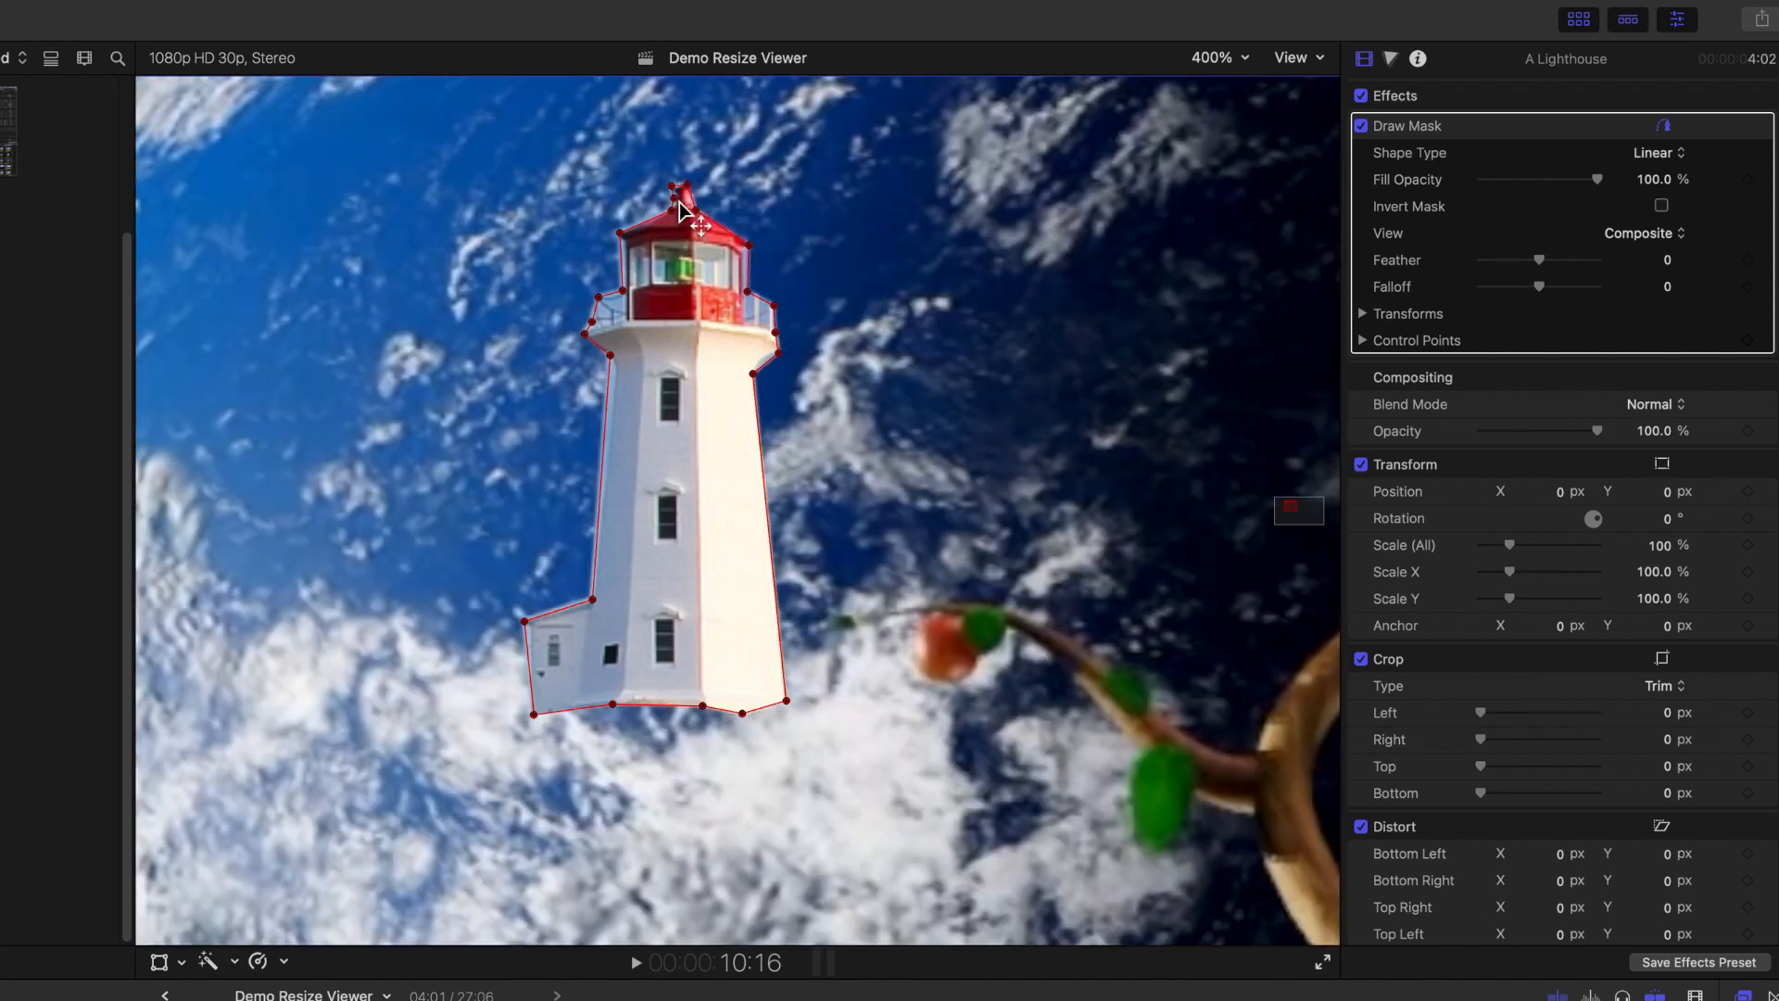
# - Set the viewer zoom to Fit and move the masked lighthouse down onto the hand's fingers with Transform
pyautogui.click(1235, 58)
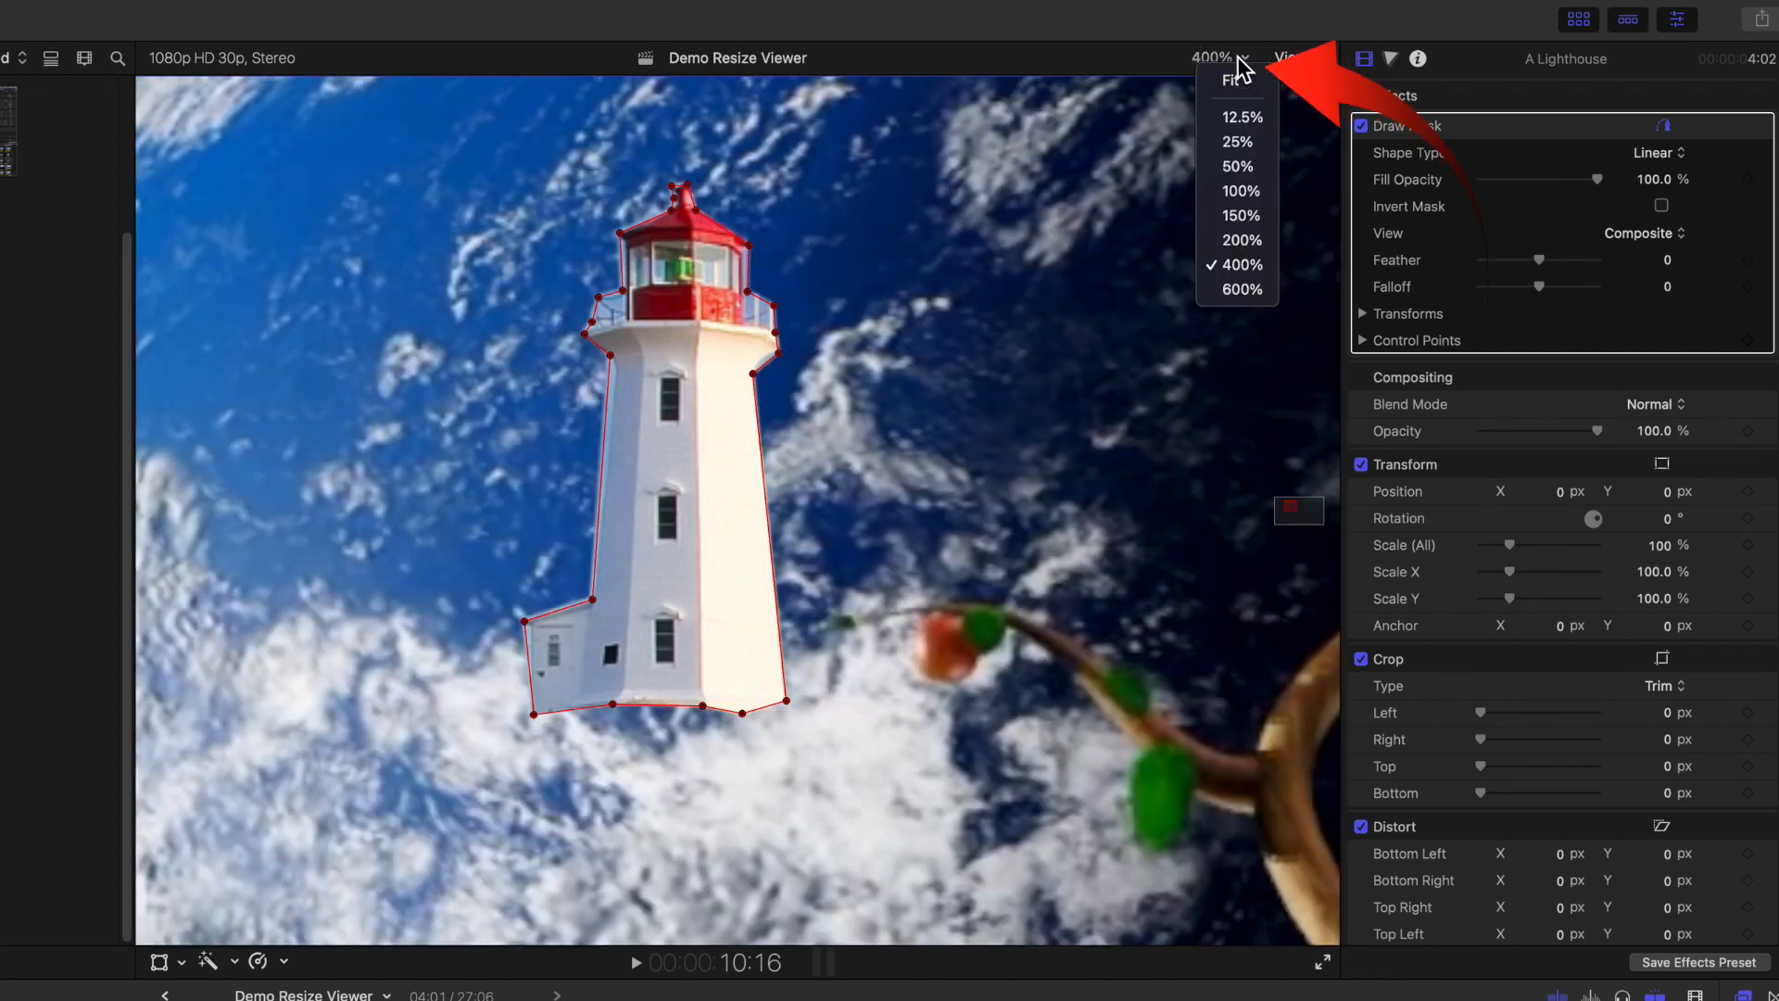
pyautogui.click(1243, 82)
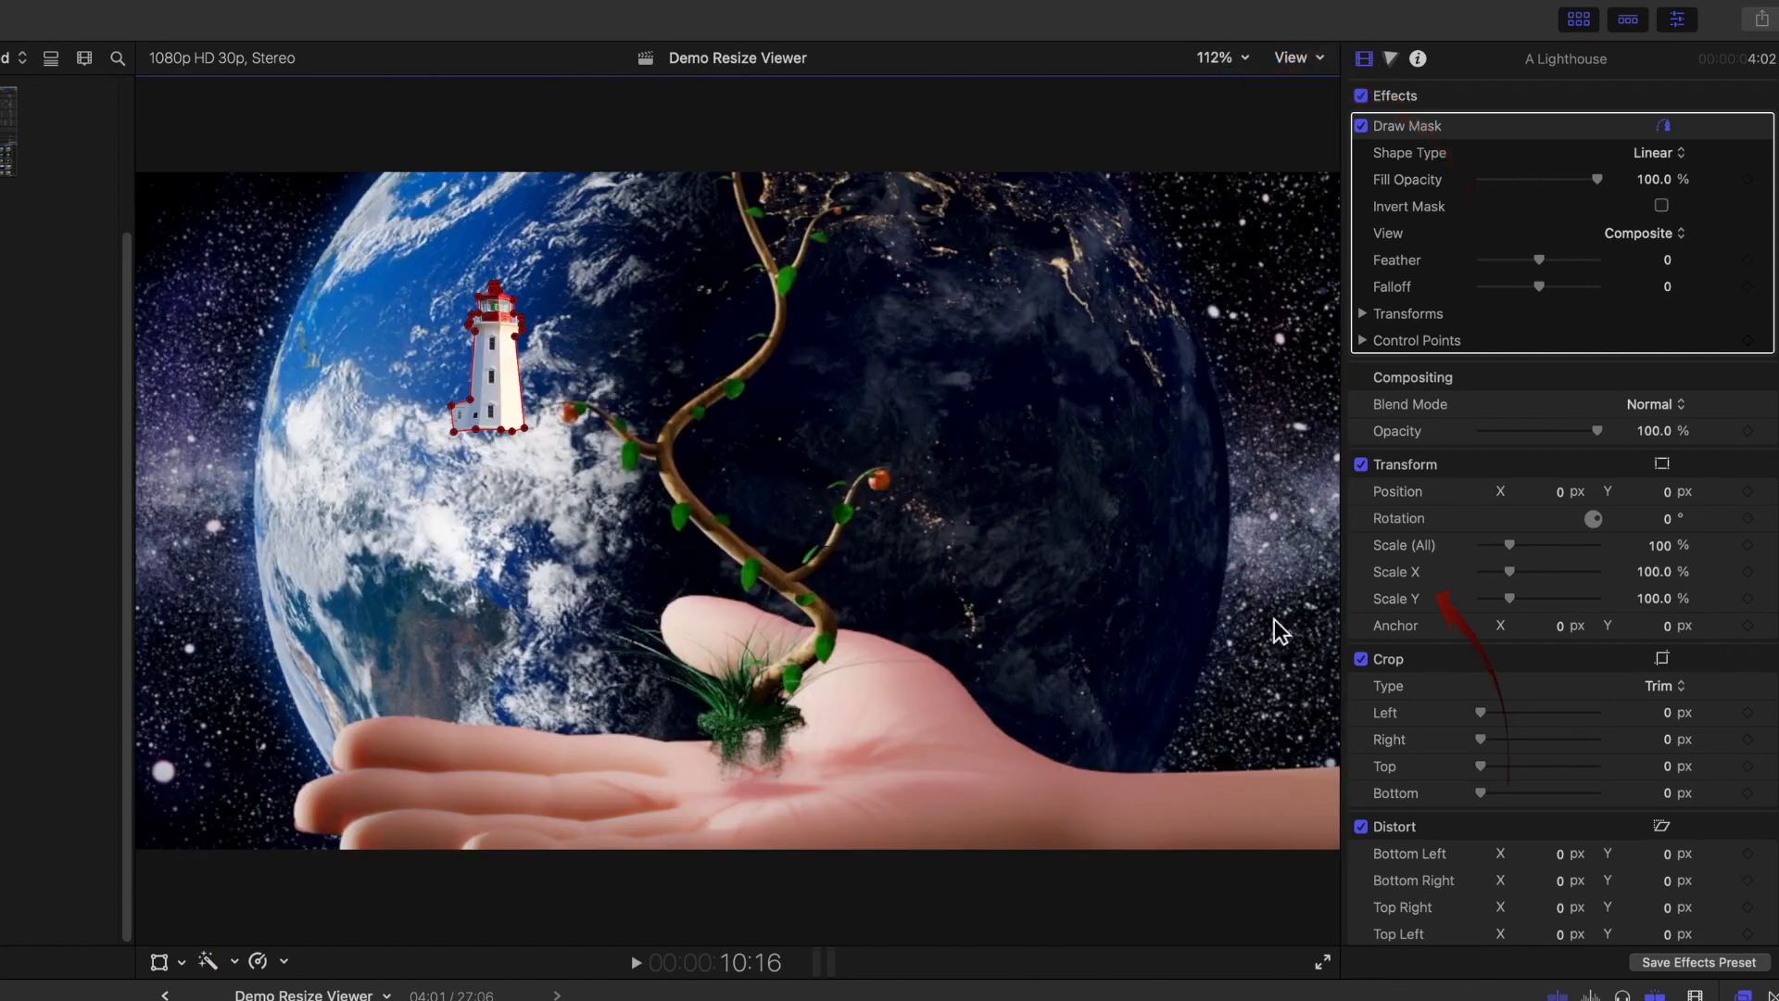
pyautogui.click(160, 962)
pyautogui.moveTo(505, 413); pyautogui.dragTo(399, 681)
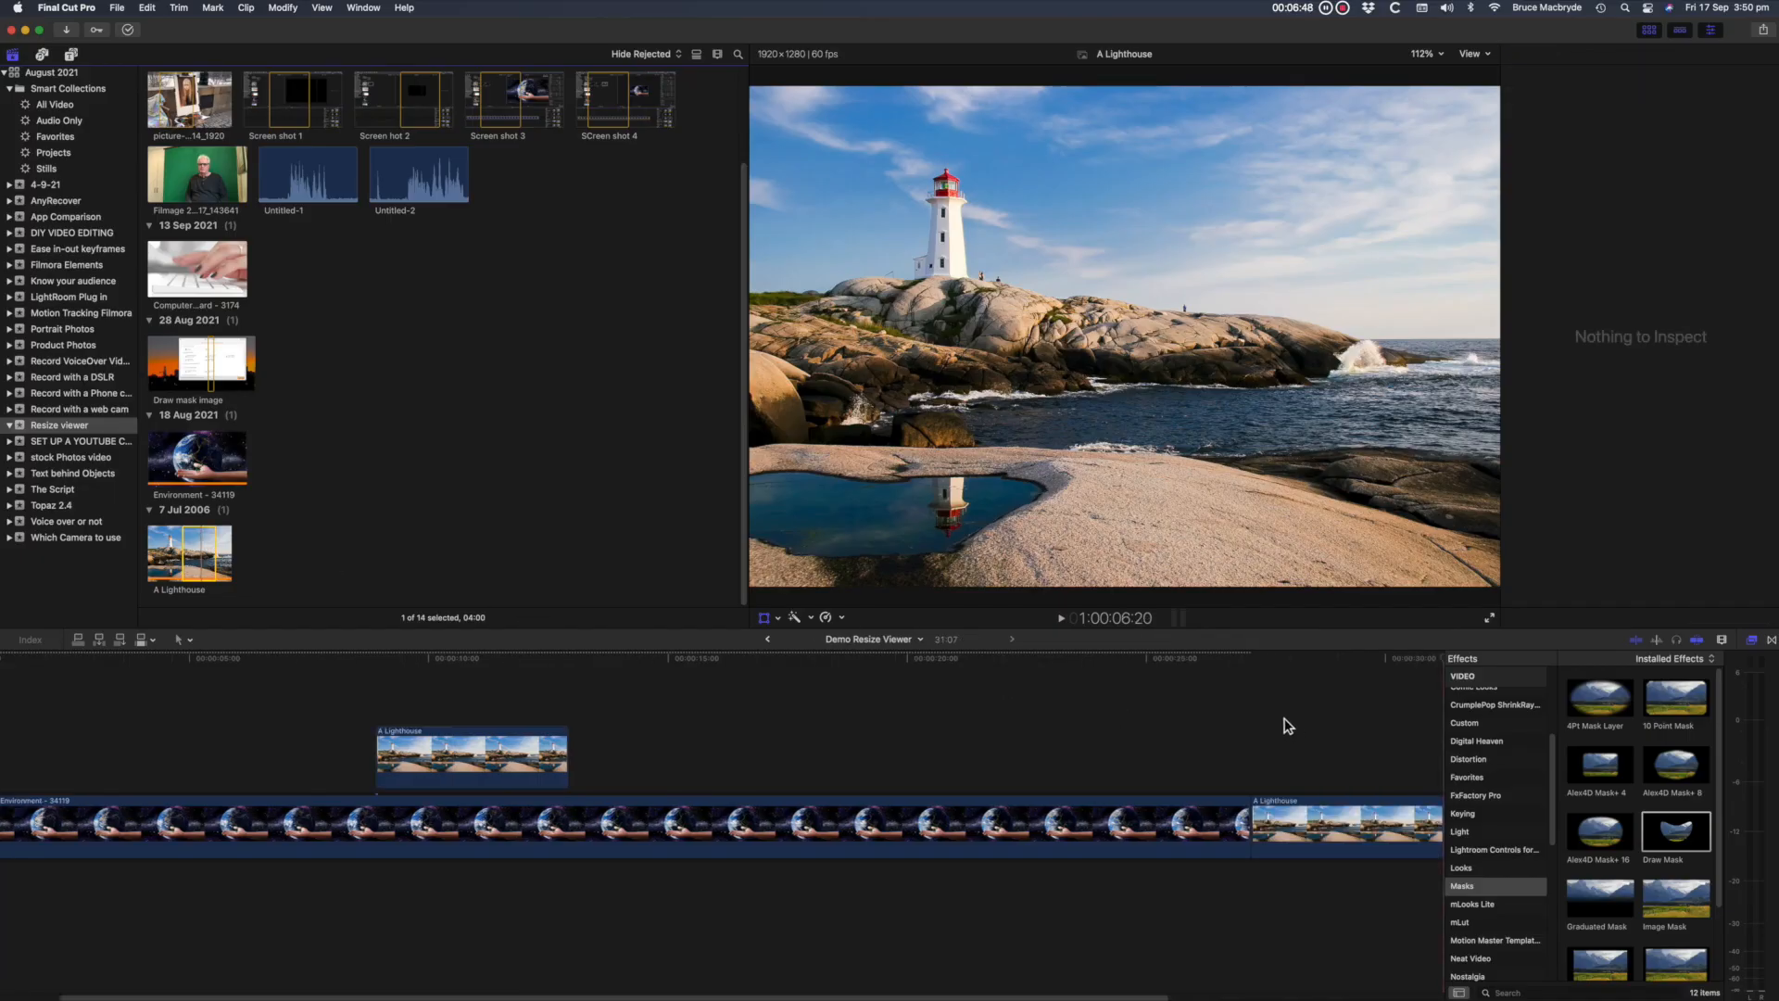
# - Place the playhead at 28:19 over the last lighthouse clip and turn off the Transform controls
pyautogui.click(1327, 664)
pyautogui.hscroll(3, 1326, 667)
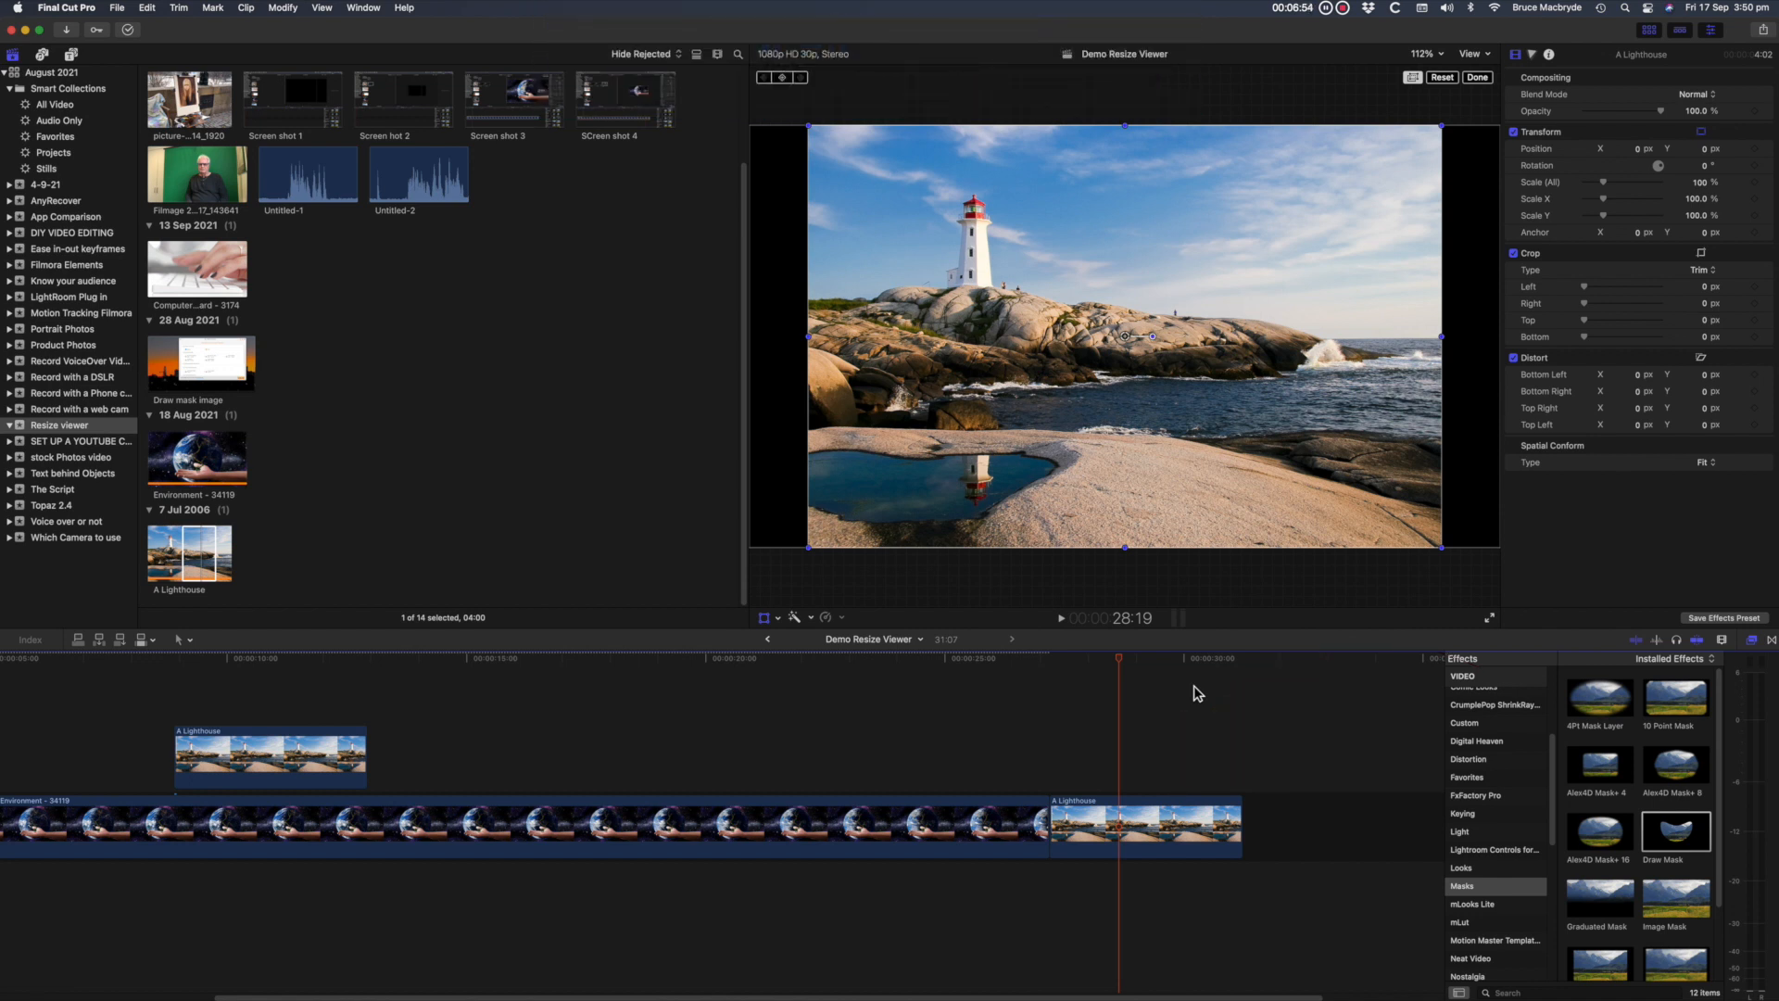
pyautogui.click(766, 619)
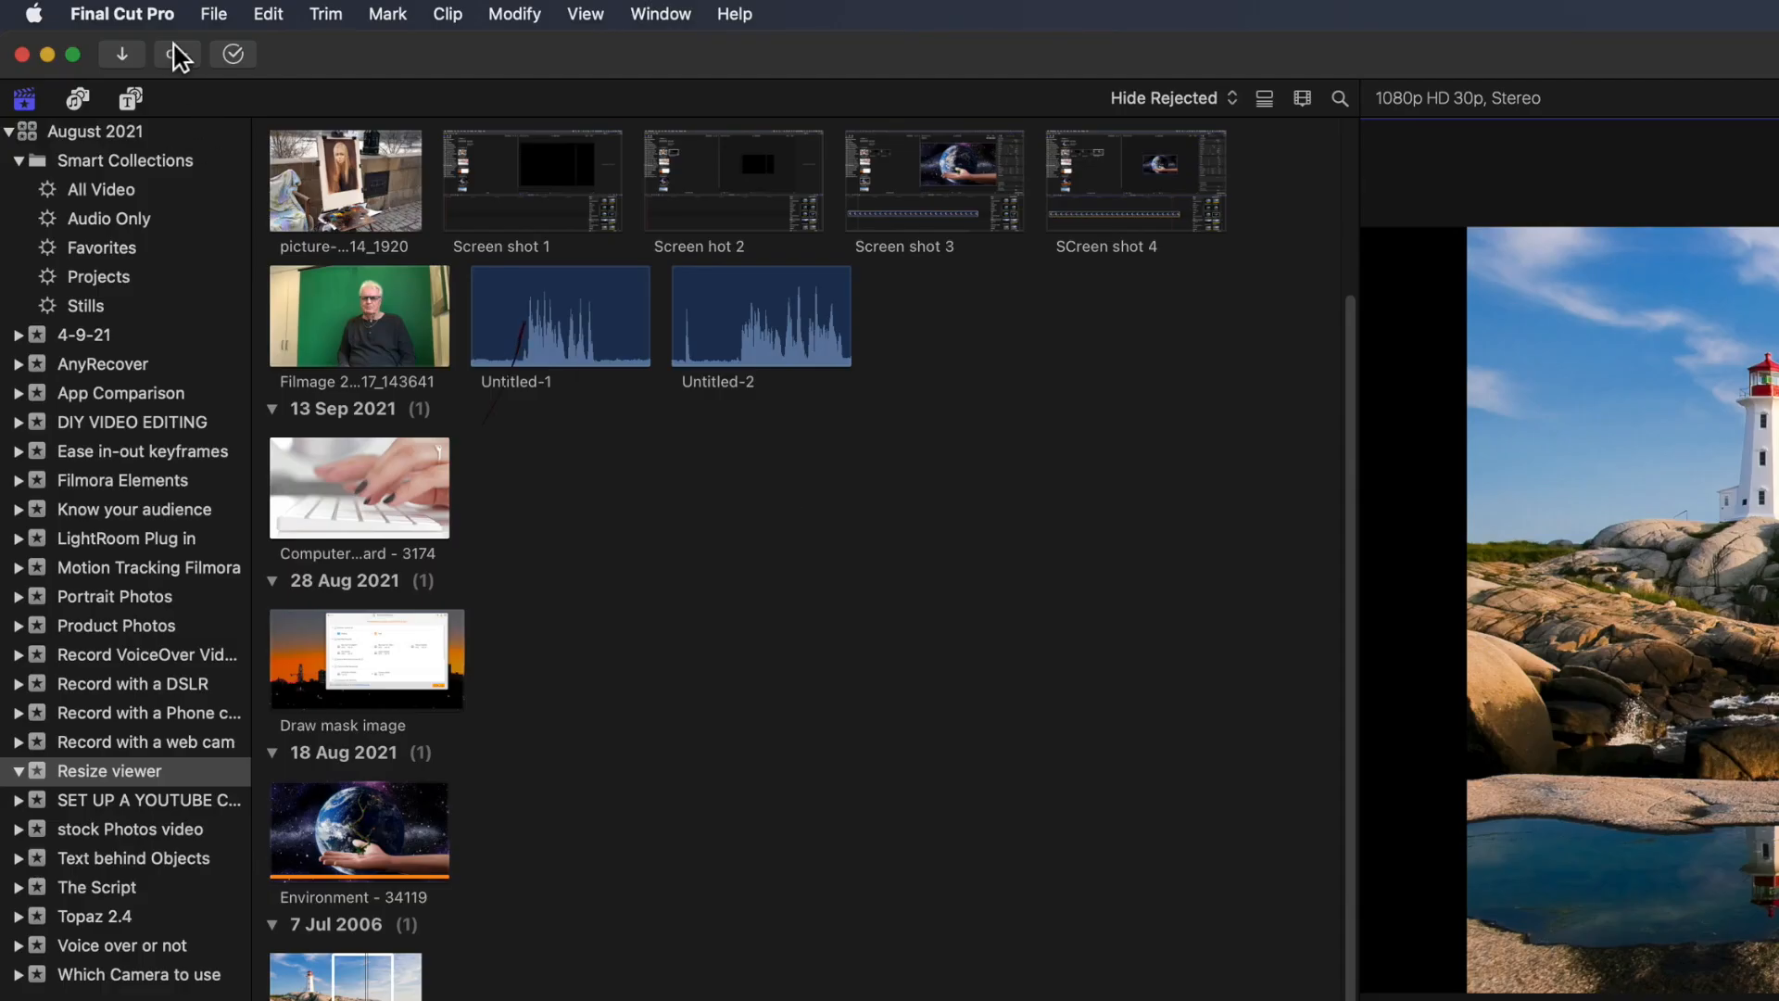
# - Change the Player Background to Checkerboard in the Playback preferences
pyautogui.click(66, 8)
pyautogui.click(73, 48)
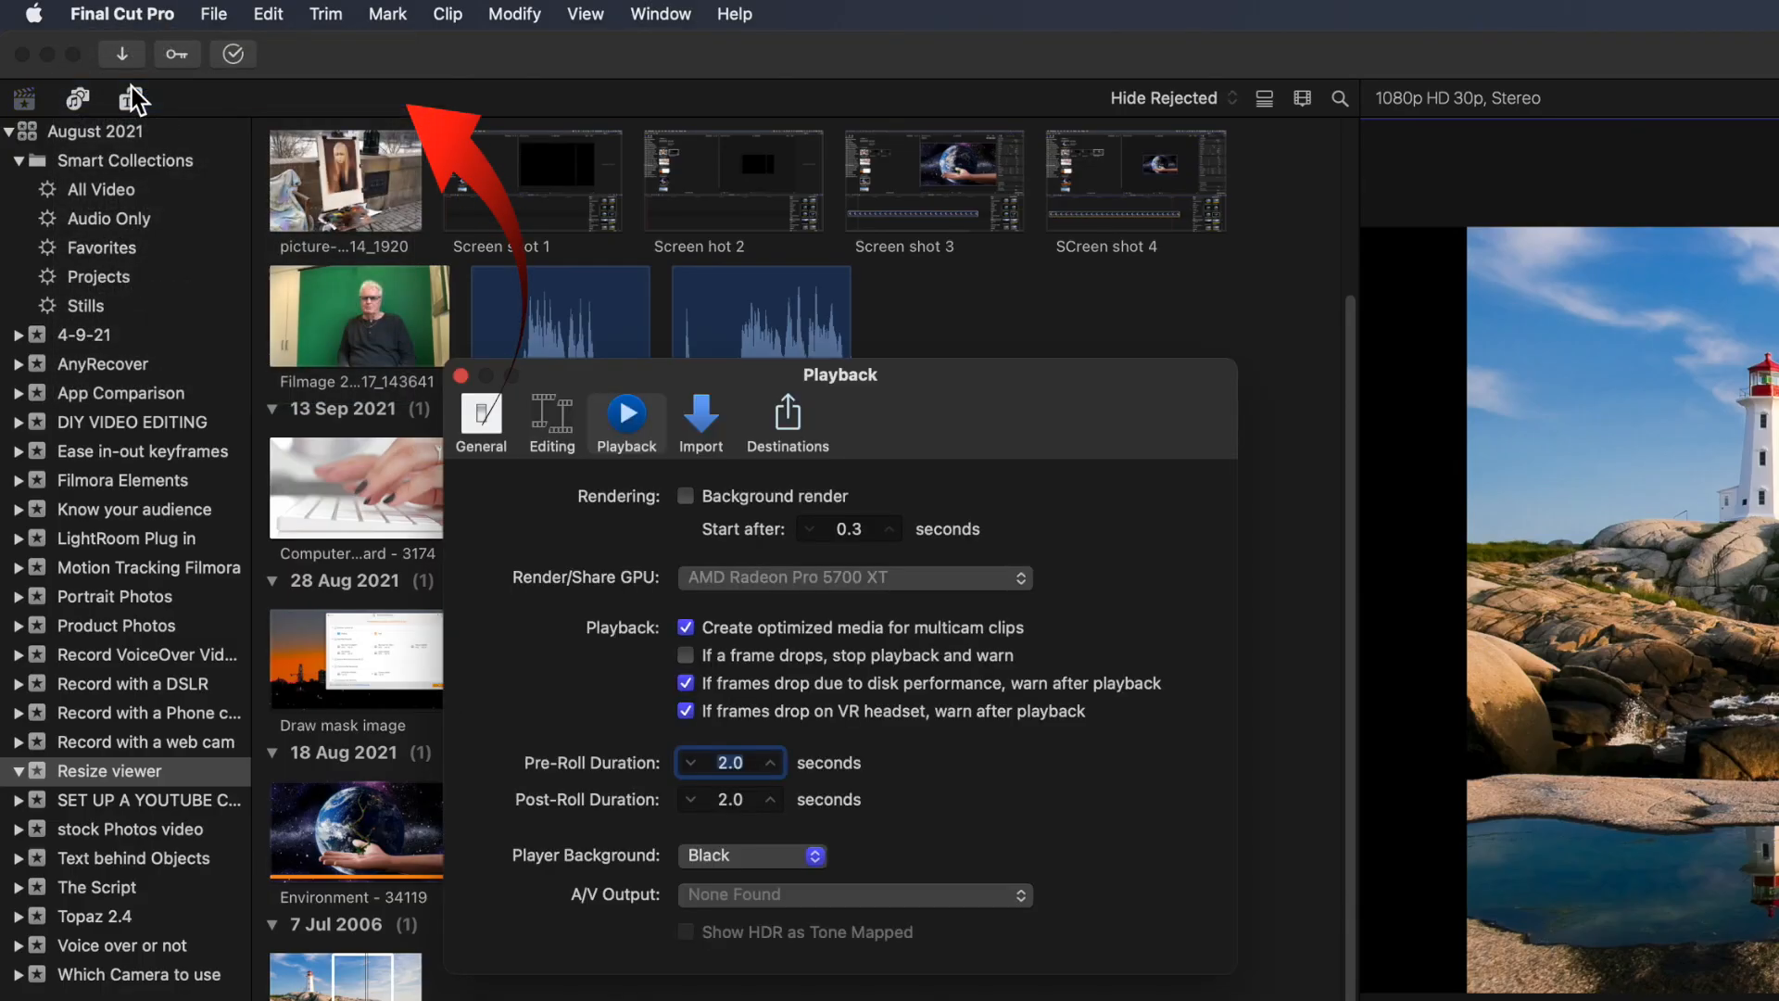
pyautogui.click(816, 854)
pyautogui.click(802, 915)
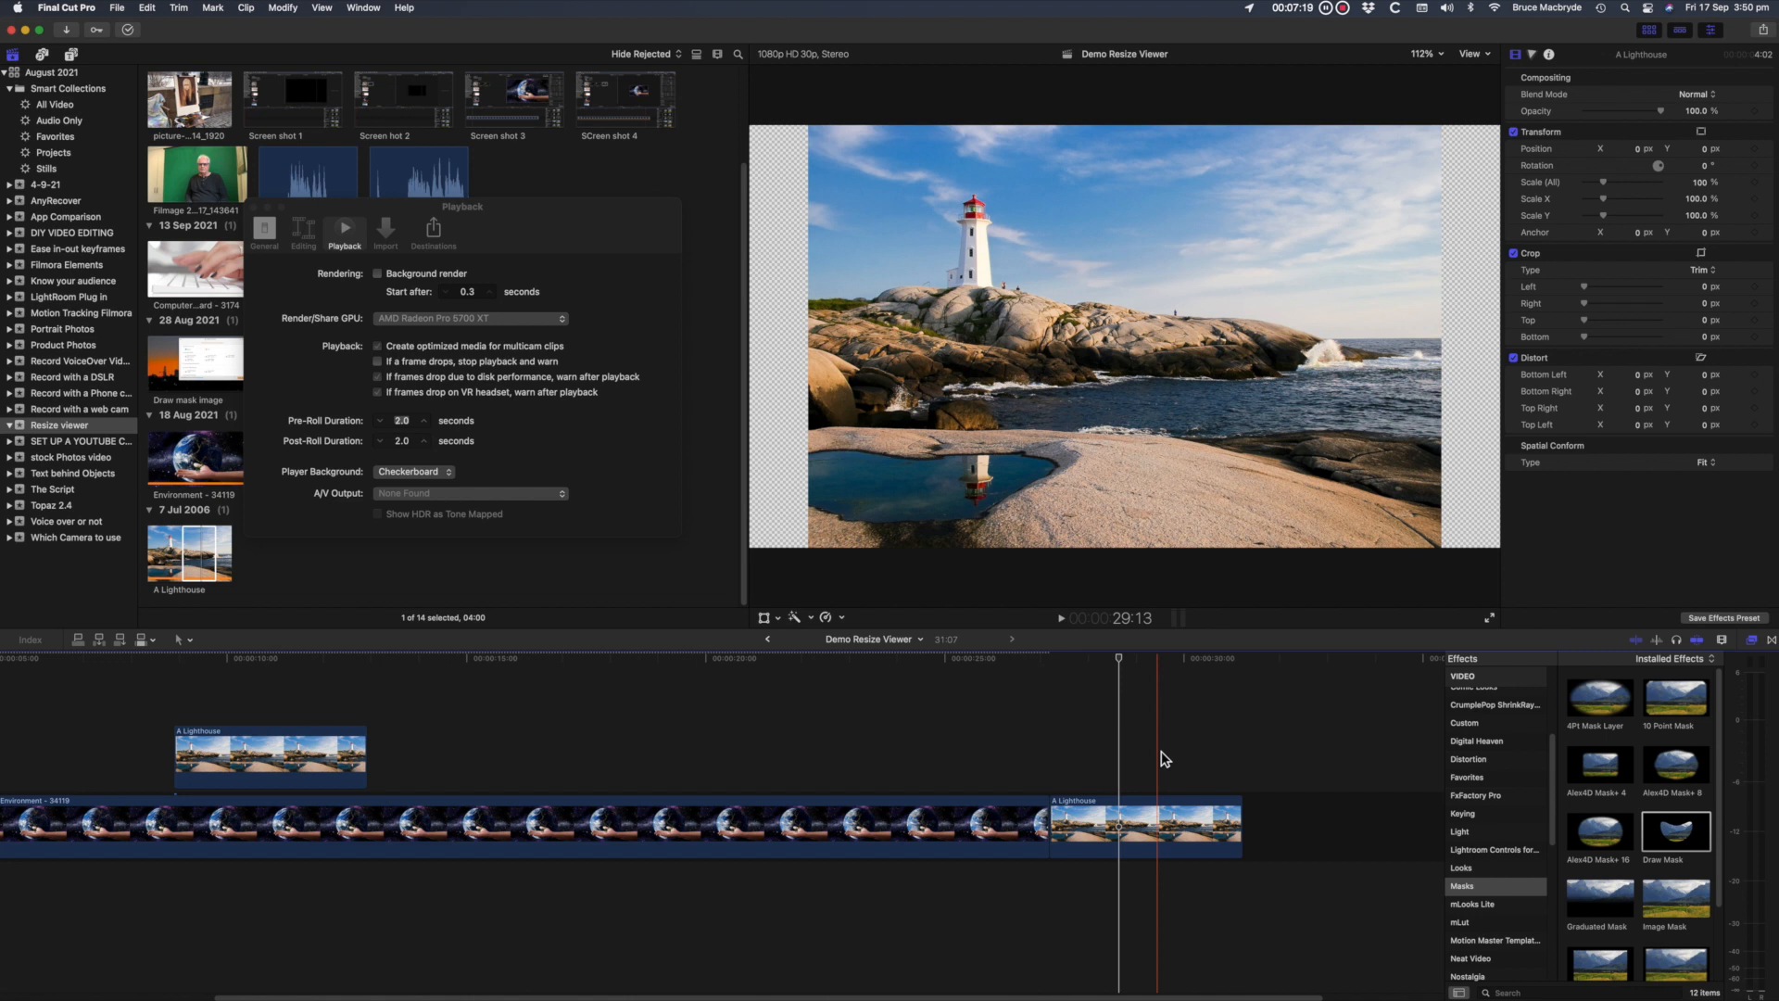
# - Set the Spatial Conform type of the last lighthouse clip to Fill
pyautogui.click(1138, 827)
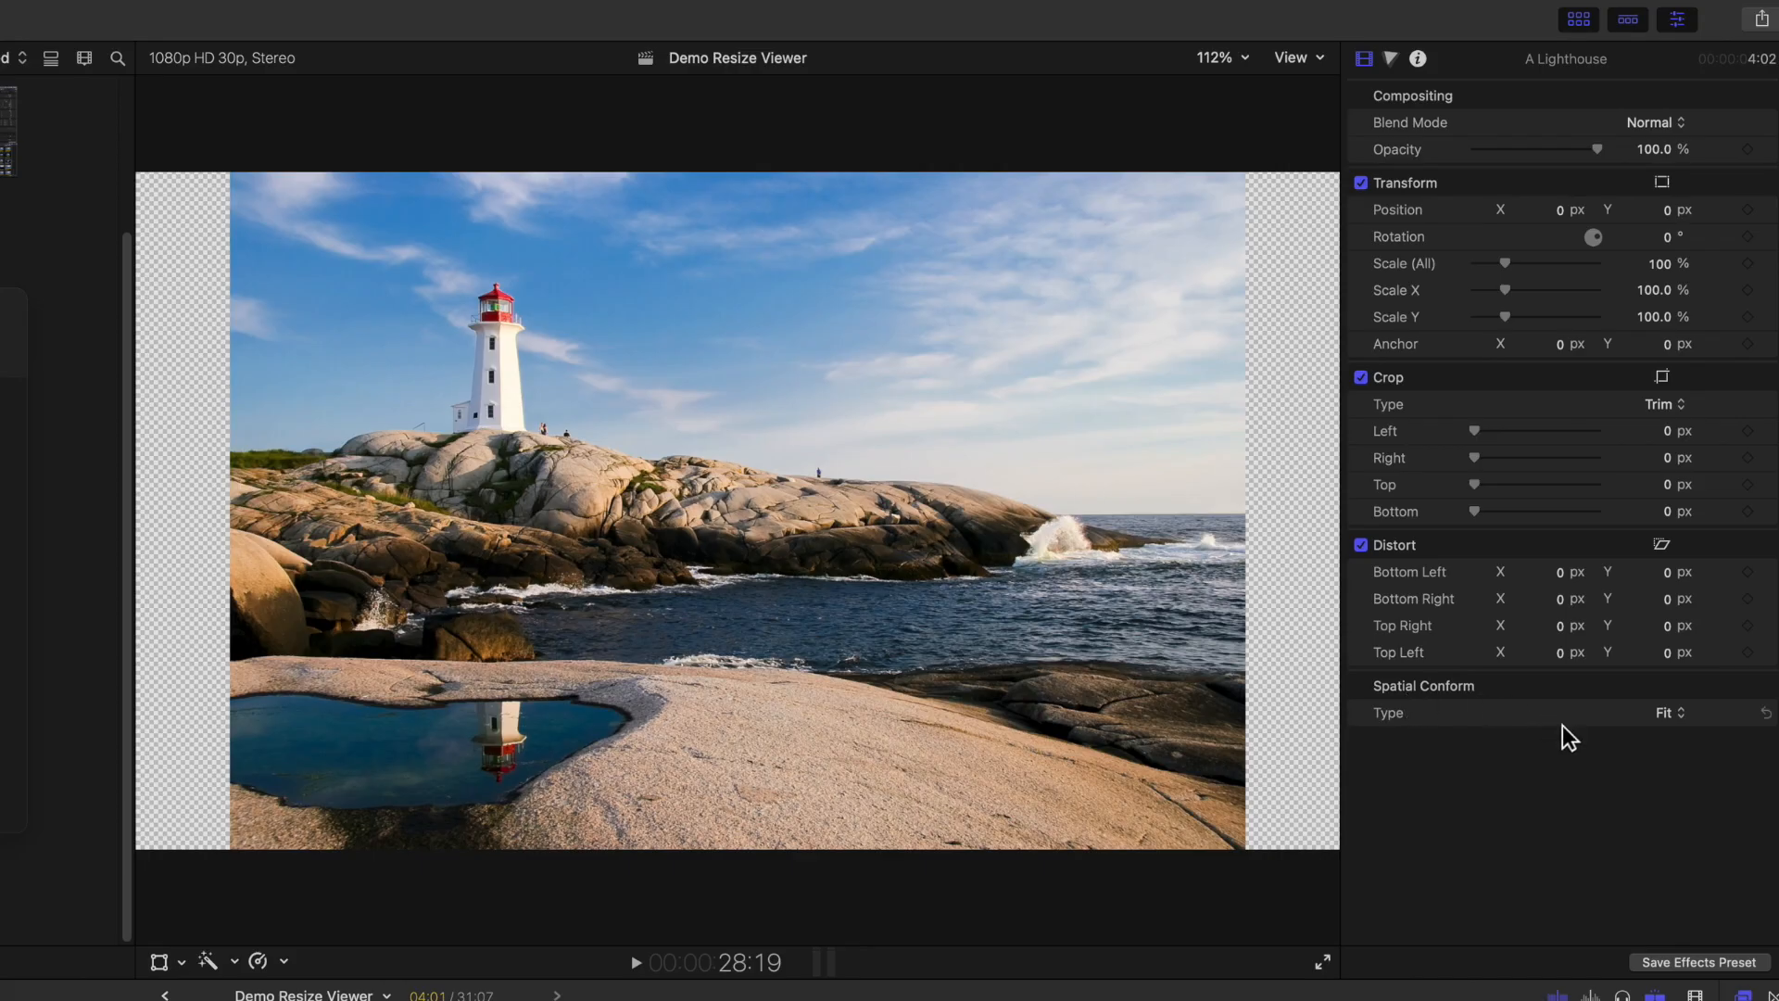
pyautogui.click(1687, 718)
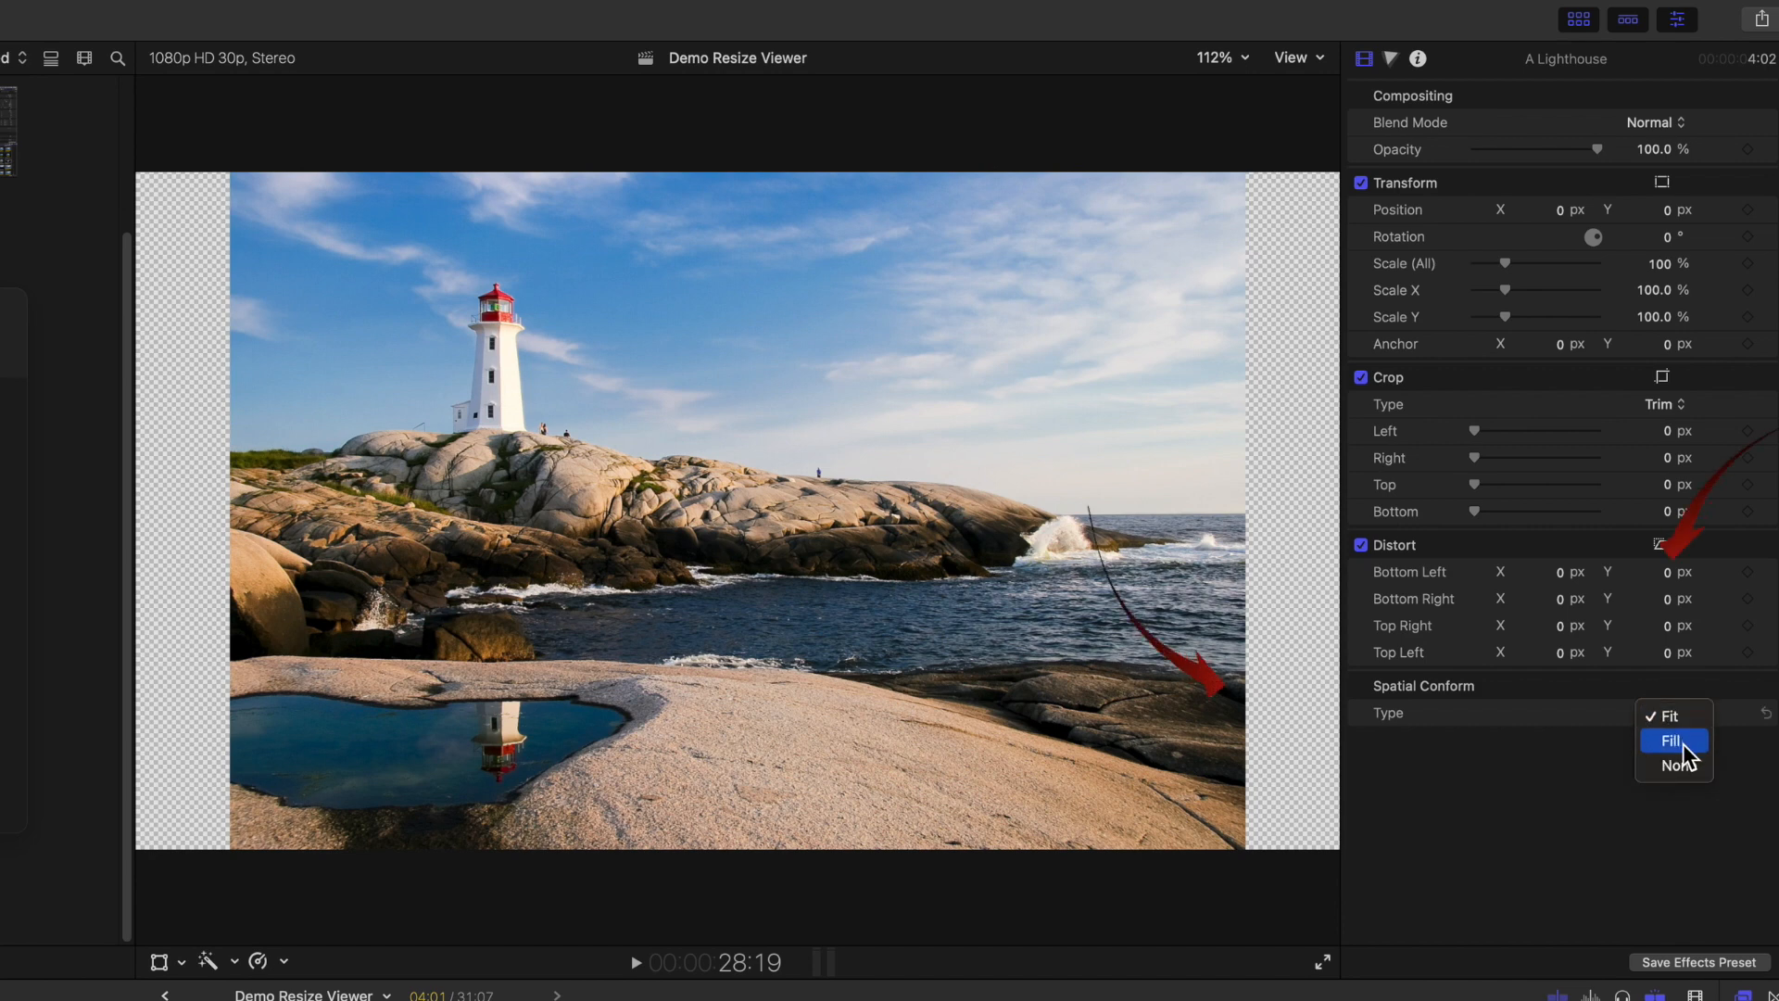
pyautogui.click(1683, 741)
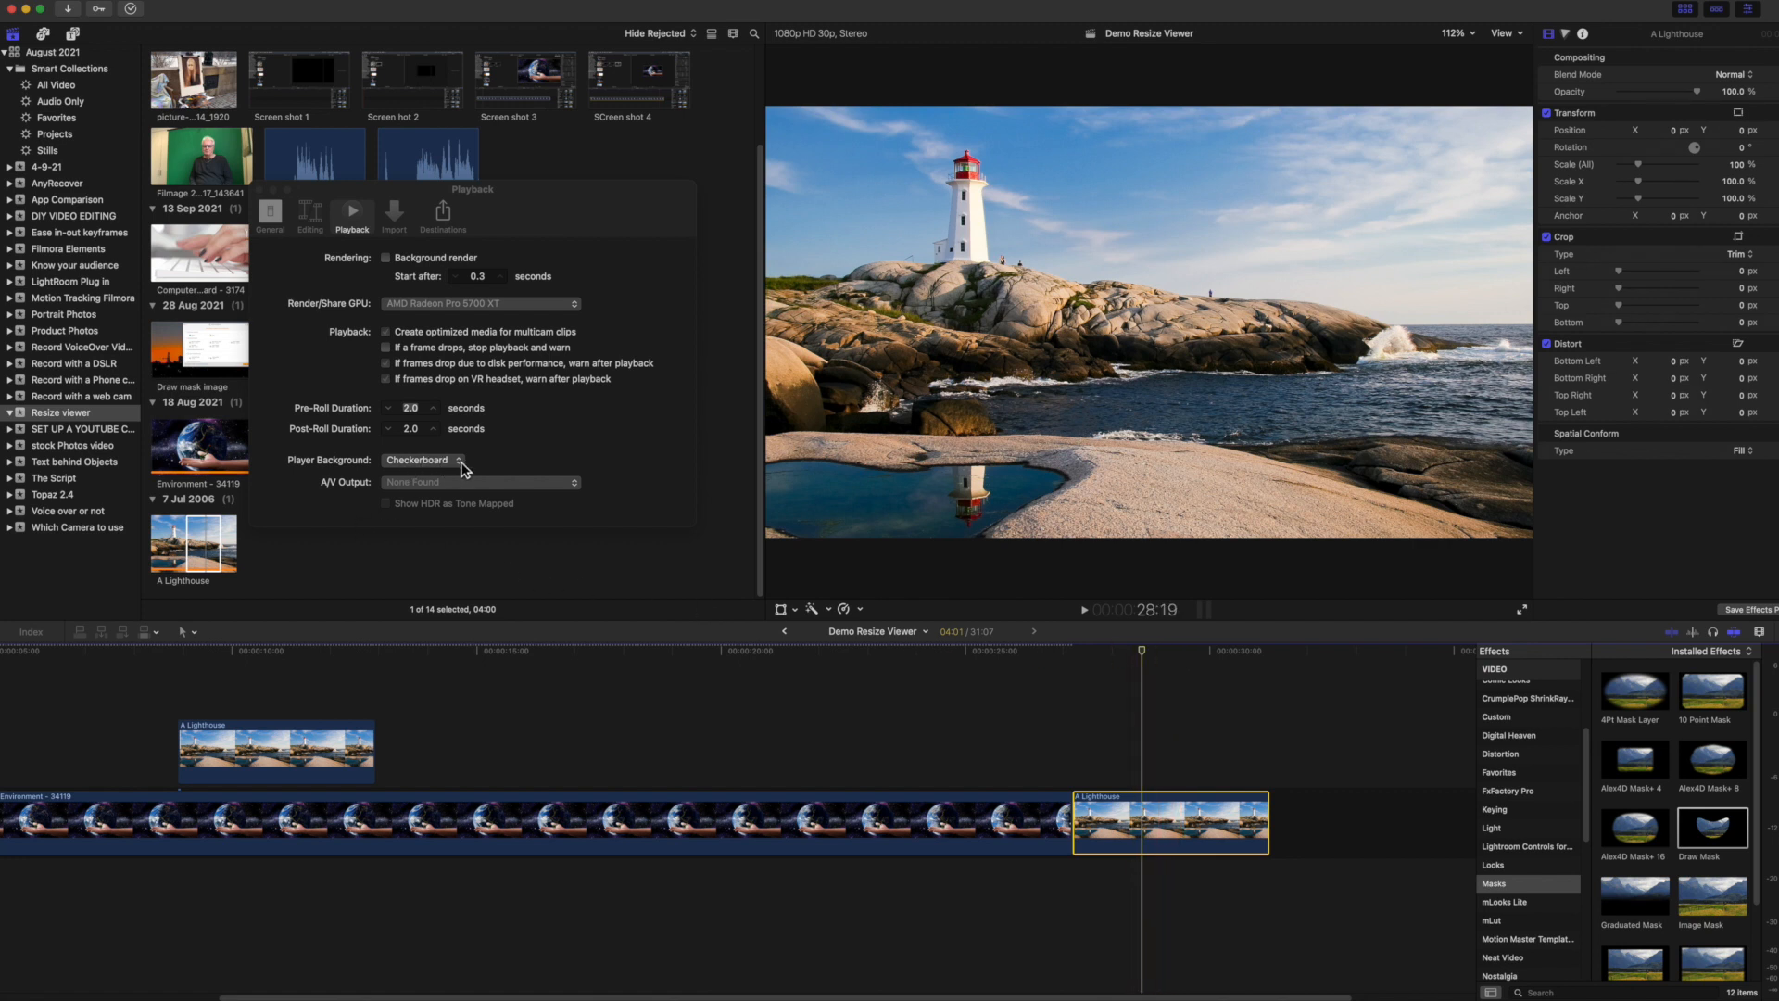
# - Set the Player Background to Black, close the preferences, and set the viewer zoom to Fit
pyautogui.click(460, 462)
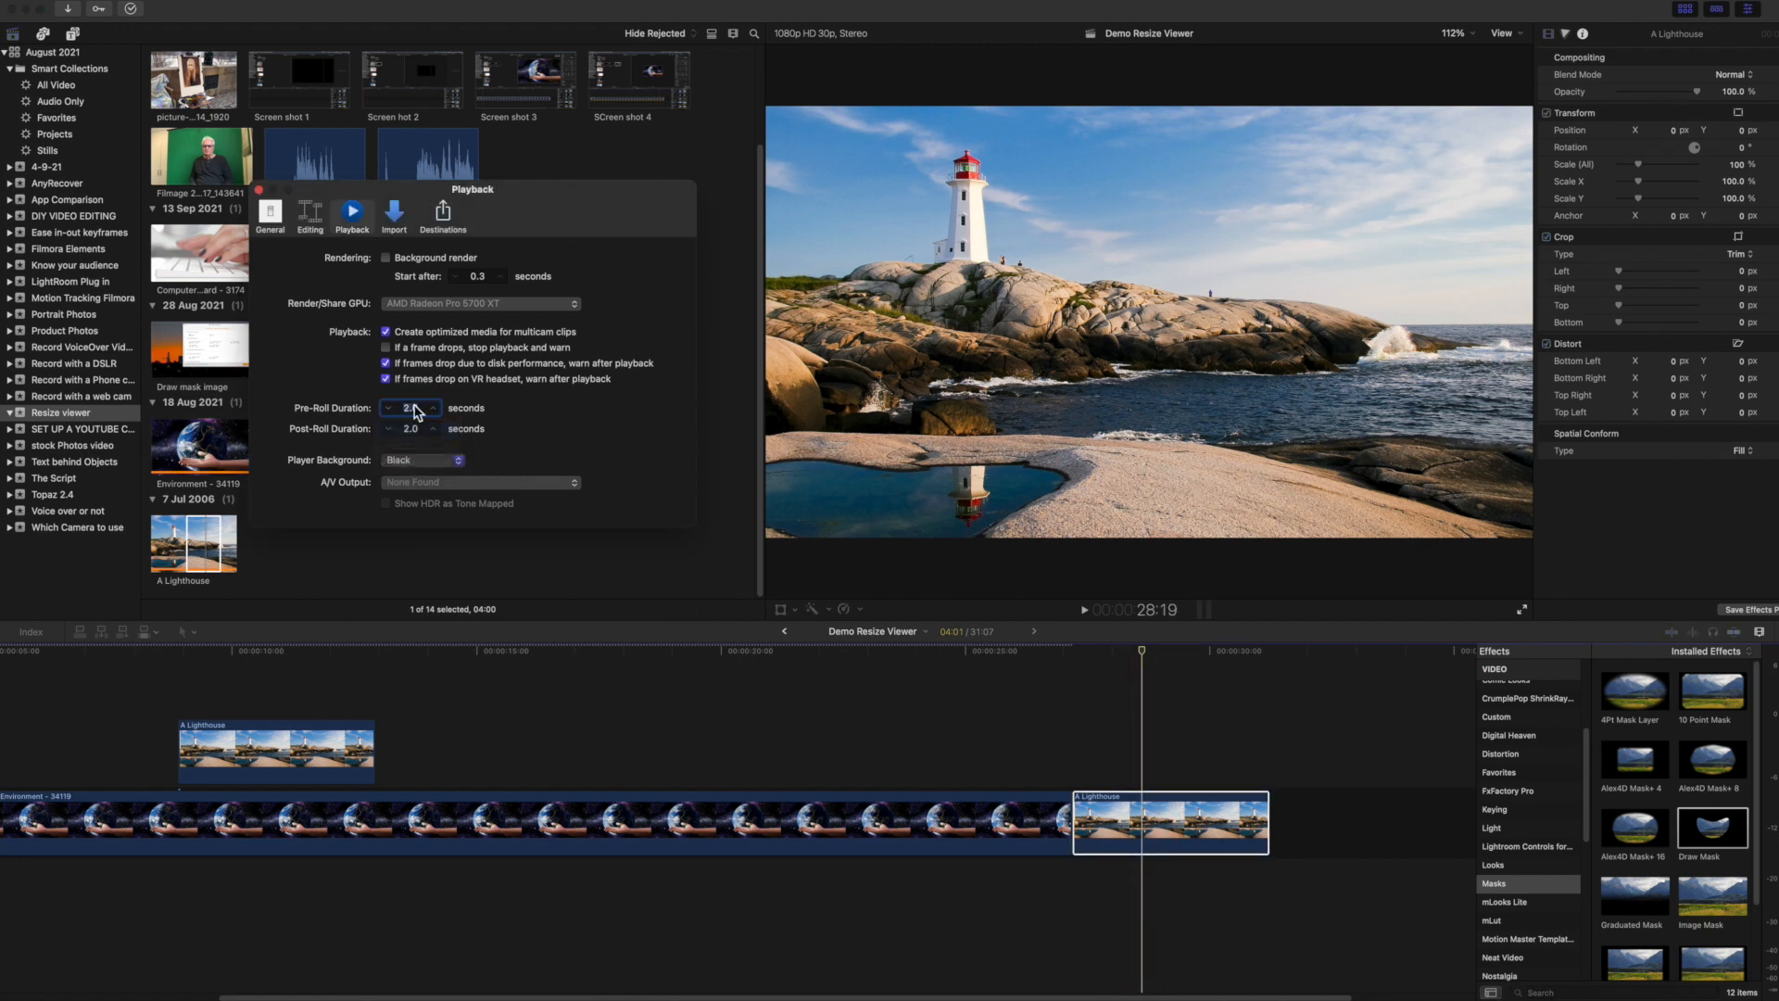
pyautogui.click(260, 190)
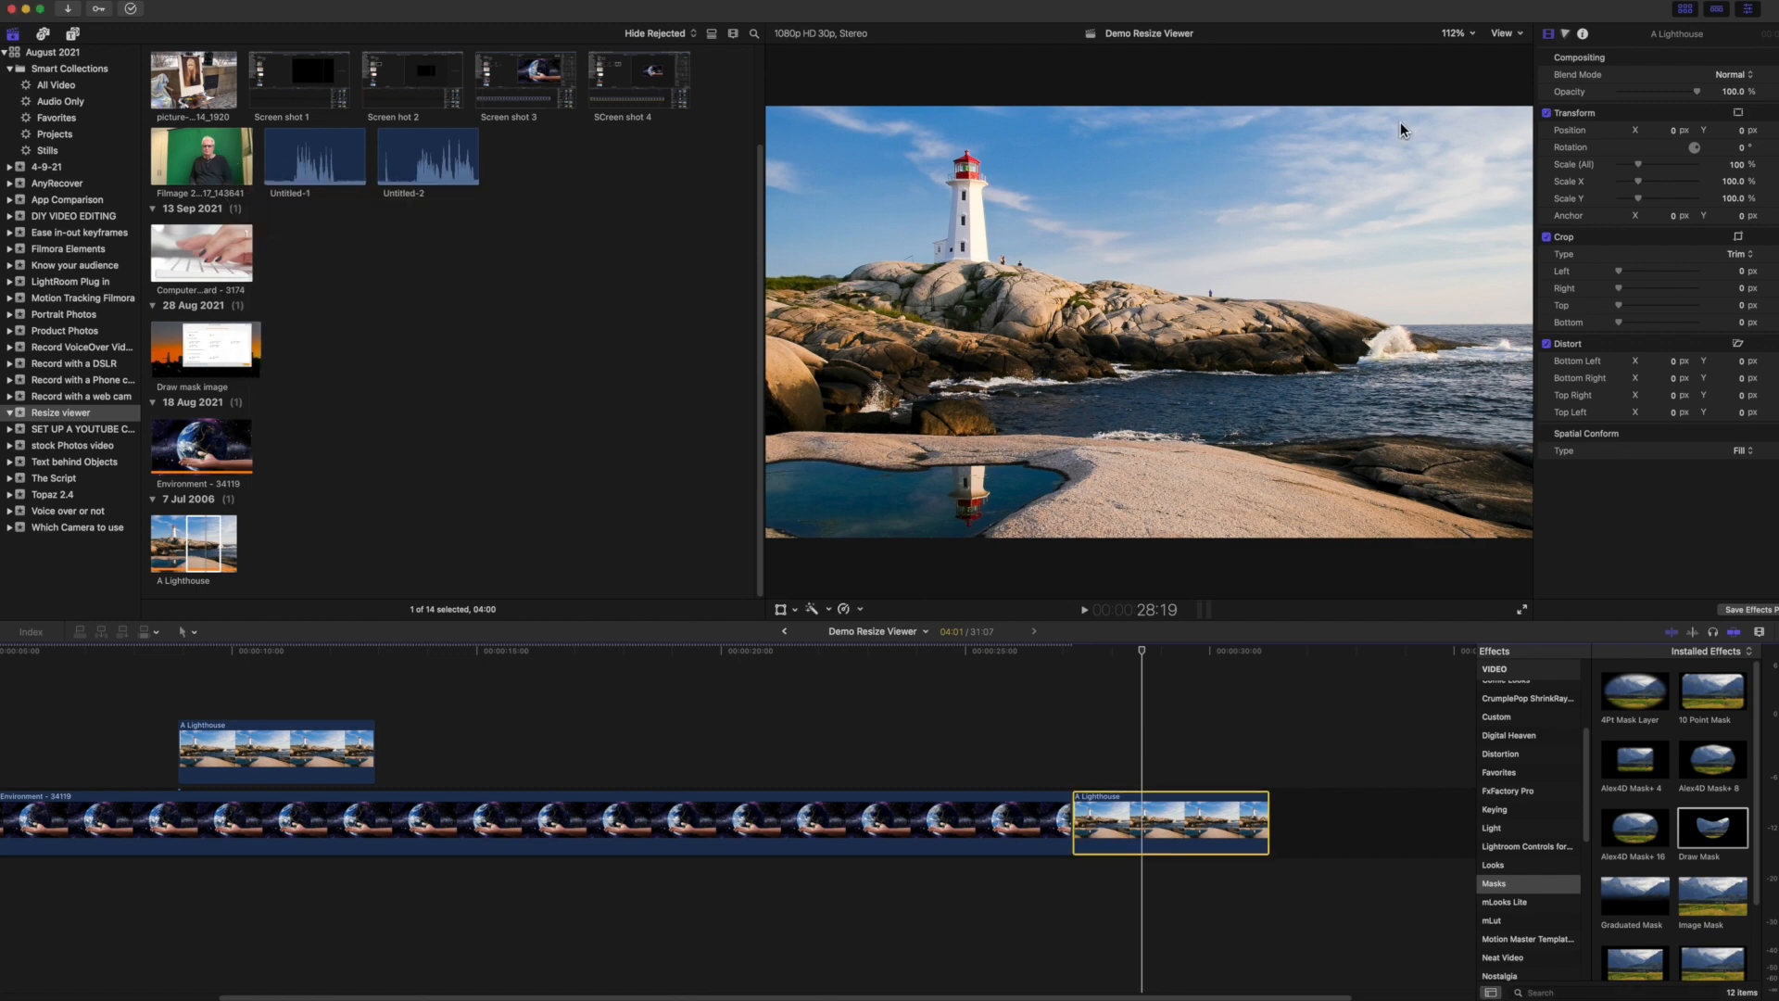
pyautogui.click(1465, 35)
pyautogui.click(1486, 51)
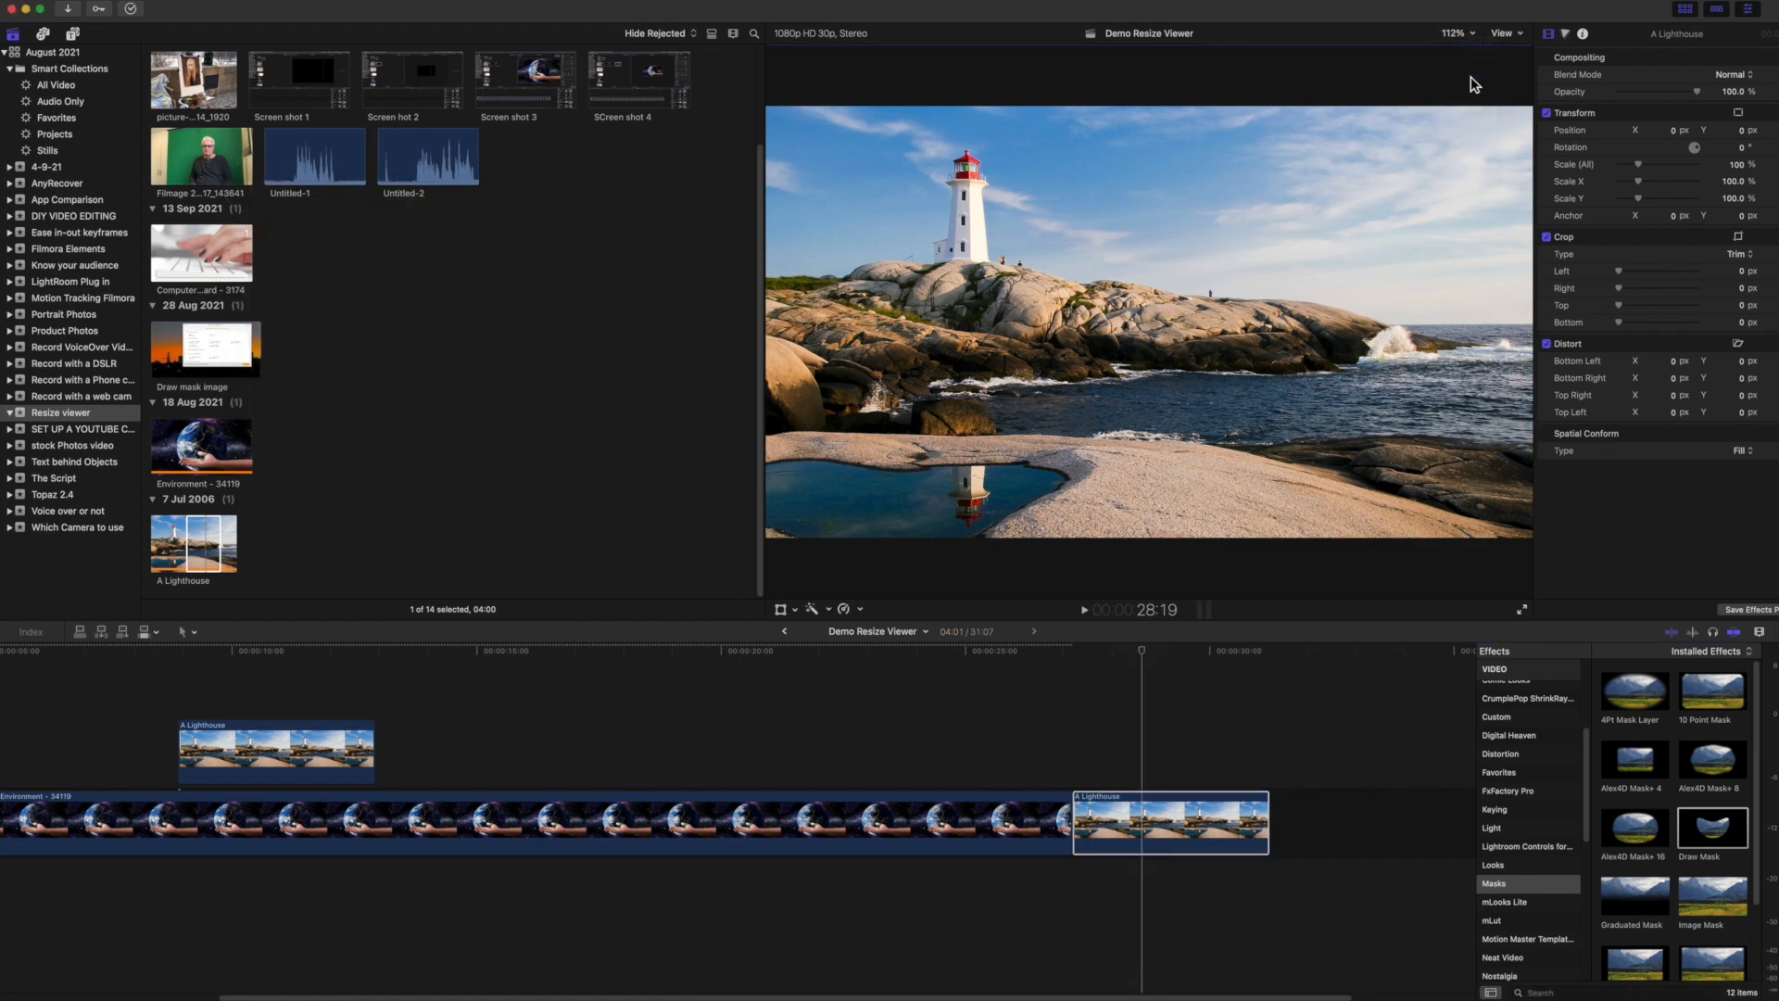